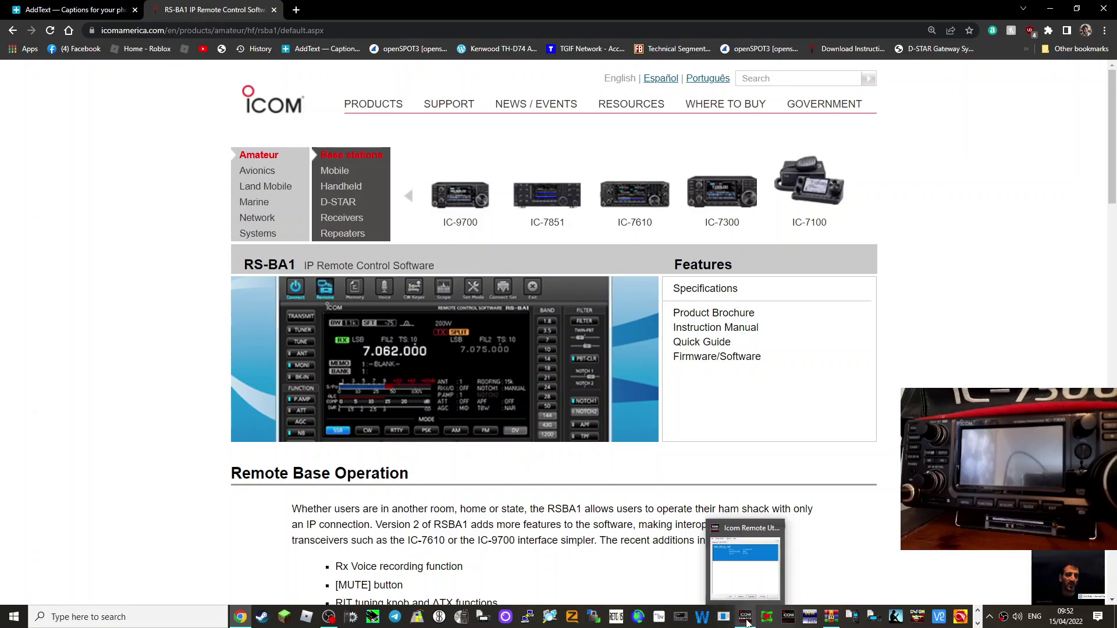
- Bring up the RS-BA1 Remote Control, connect to the radio and fine-tune the frequency to 7.134.82
left_click(679, 621)
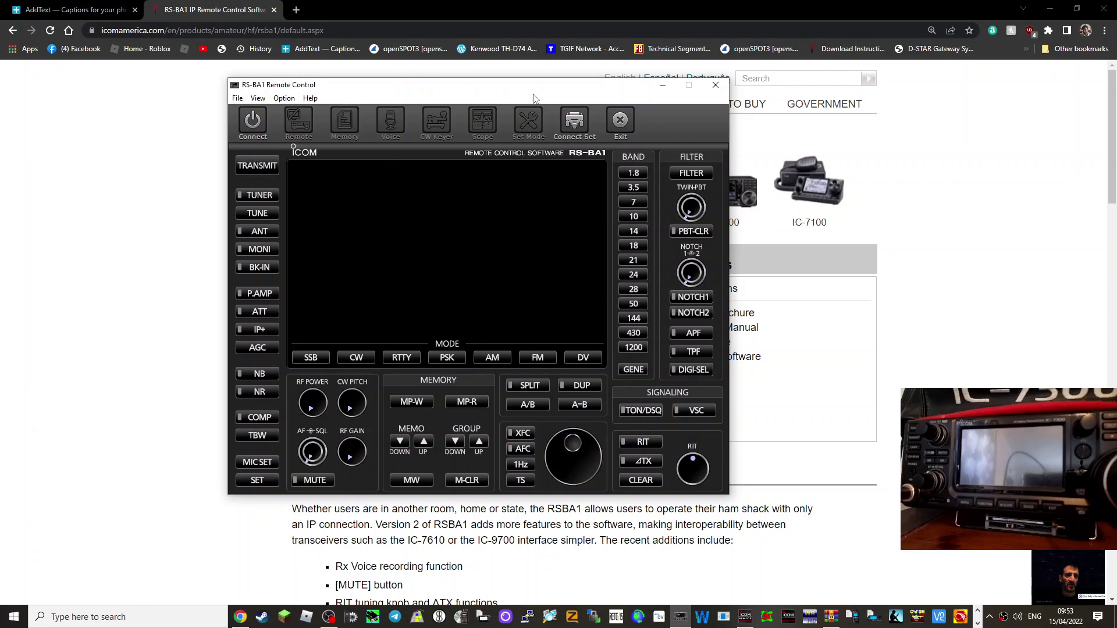
left_click(262, 120)
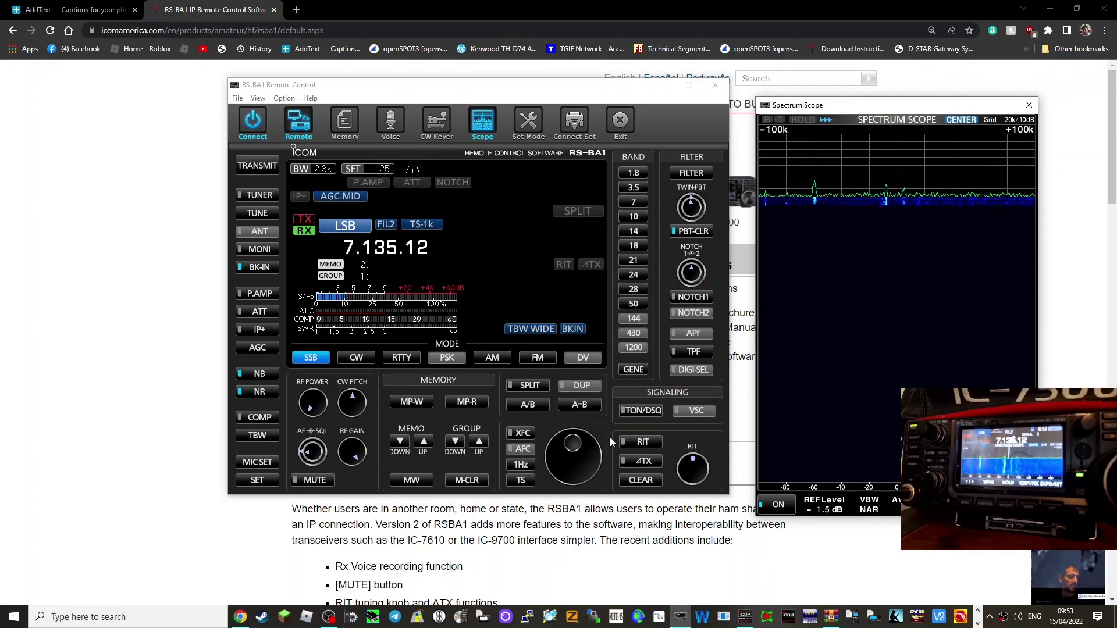
scroll(589, 457, "up", 9)
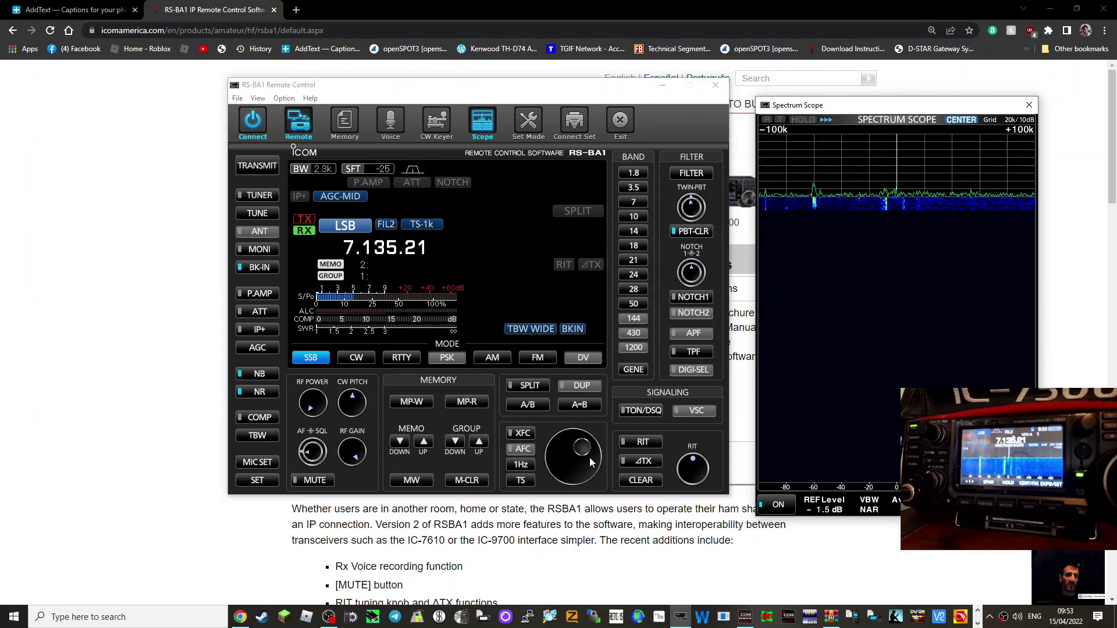
scroll(589, 456, "down", 20)
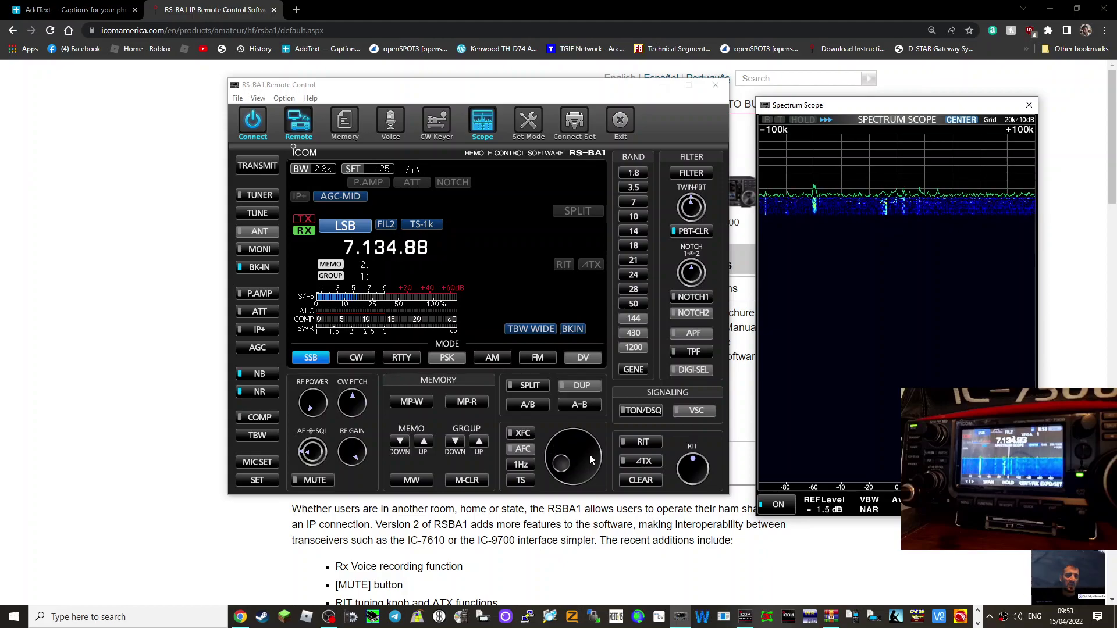
scroll(588, 455, "down", 5)
- Enable 1 kHz tuning steps, sweep through the 7 MHz band and tune to the signal at 7.075.96
left_click(586, 442)
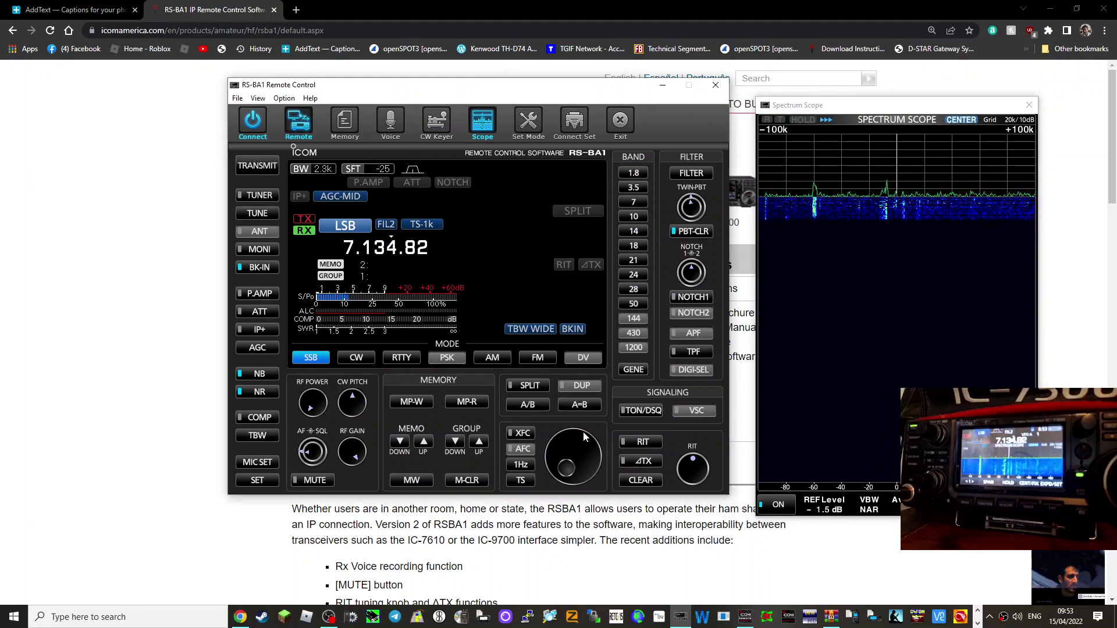
scroll(586, 444, "down", 15)
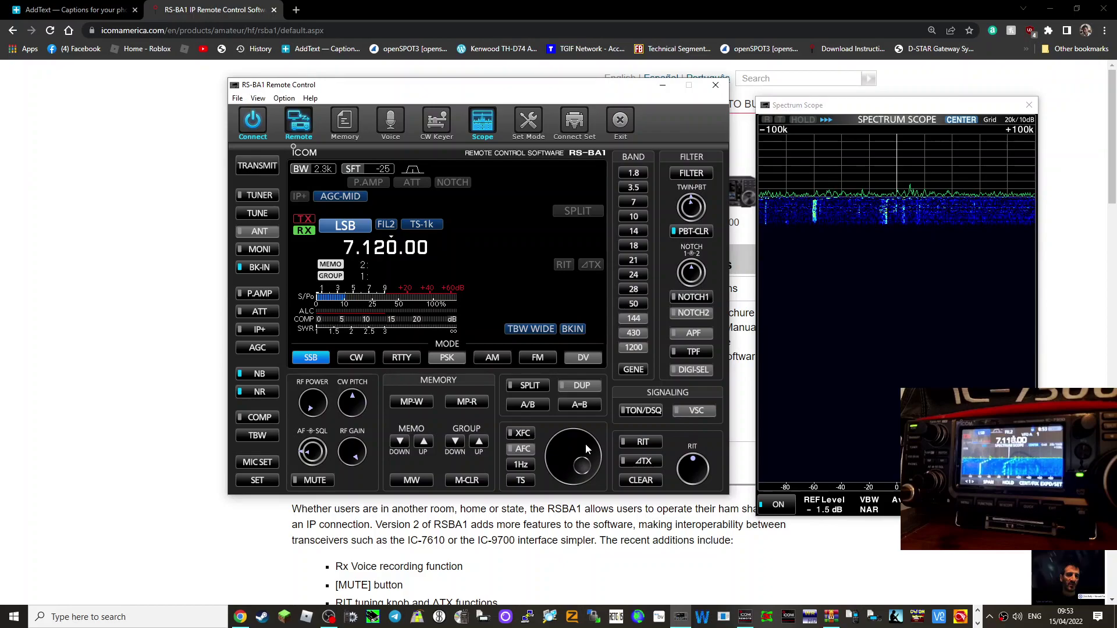
scroll(585, 443, "up", 13)
scroll(585, 444, "down", 5)
scroll(585, 444, "down", 6)
scroll(585, 445, "up", 4)
scroll(584, 445, "down", 1)
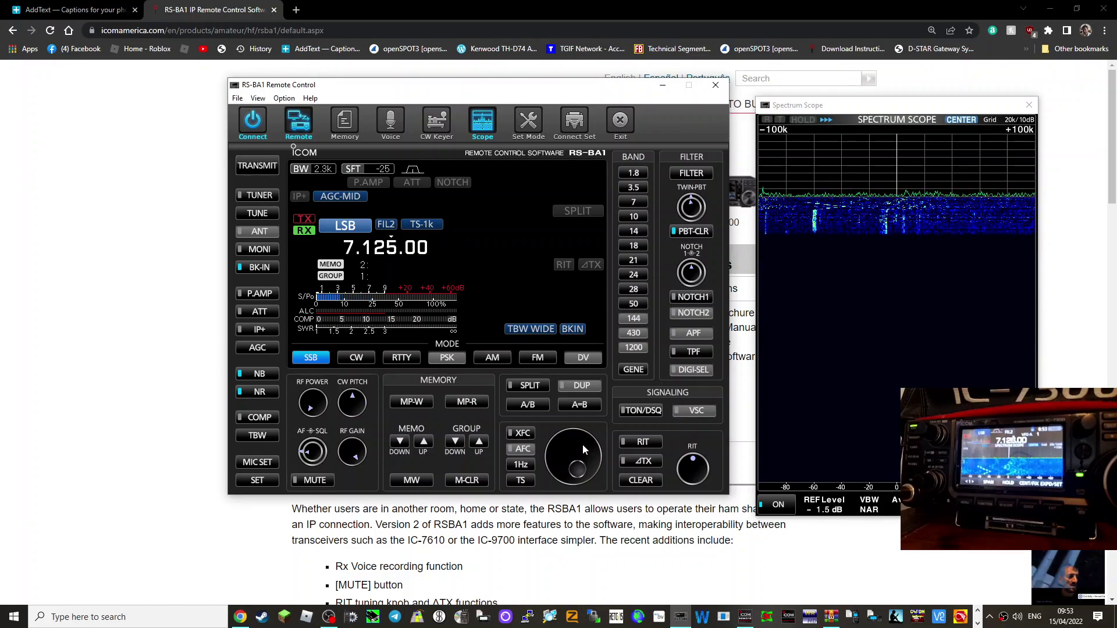
scroll(581, 449, "down", 20)
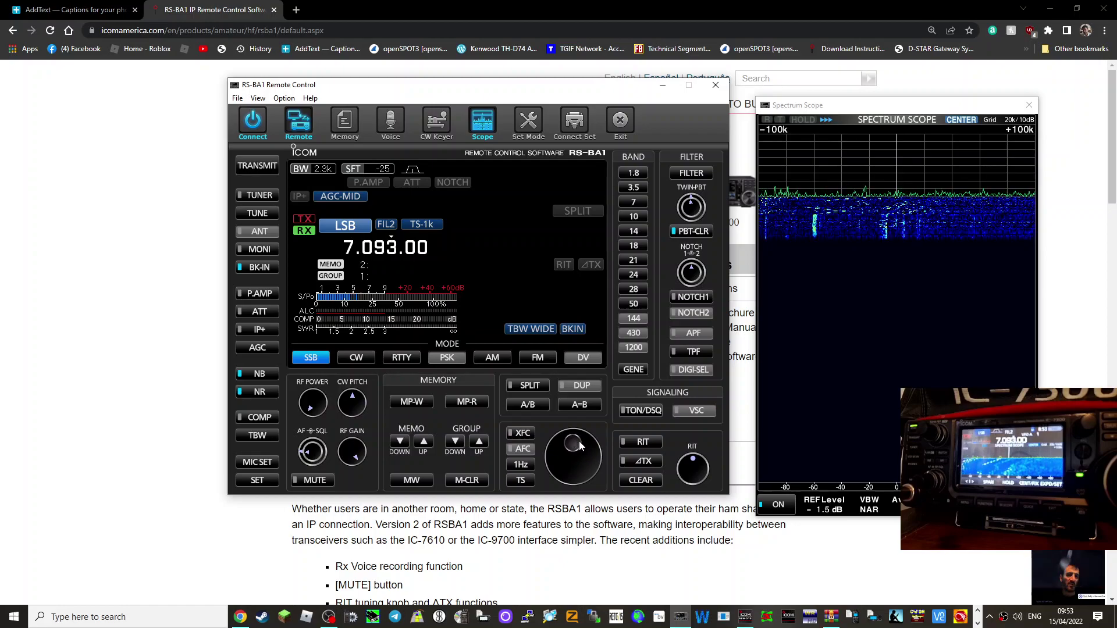
scroll(580, 451, "up", 20)
scroll(574, 469, "down", 6)
left_click(896, 198)
scroll(897, 199, "down", 6)
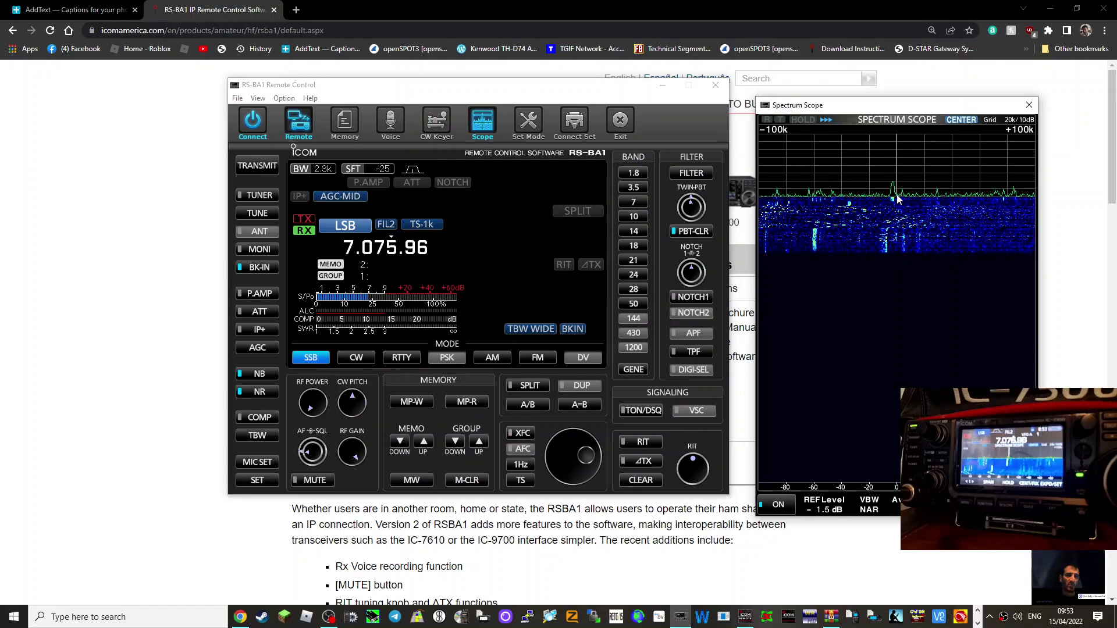
- Switch the spectrum scope back and forth between FIX and CENTER modes, finishing in CENTER mode
left_click(961, 120)
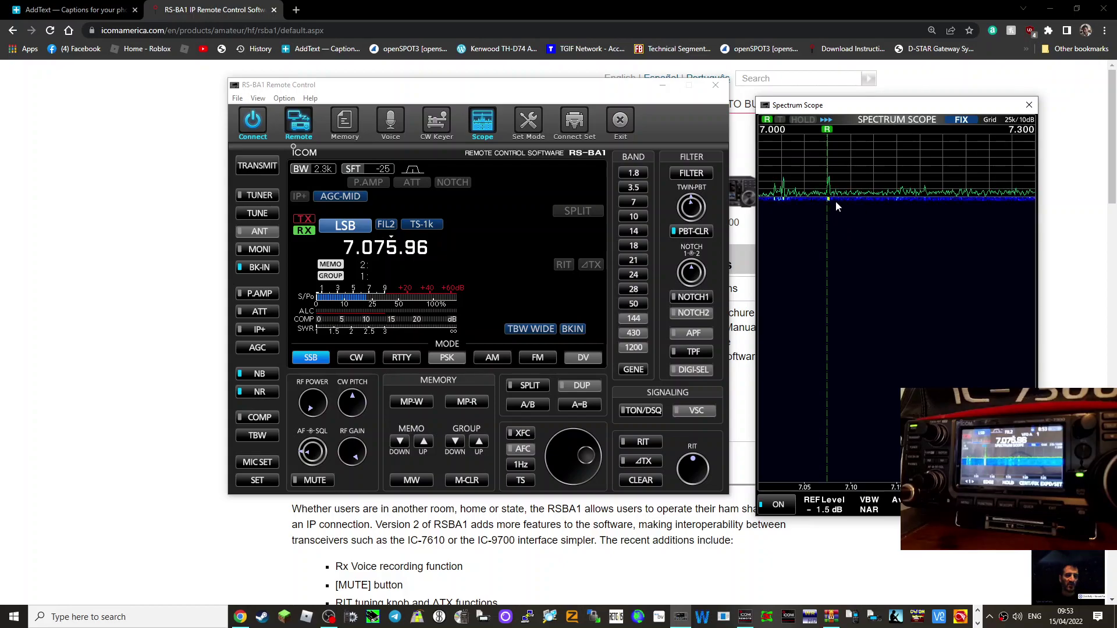
left_click(962, 120)
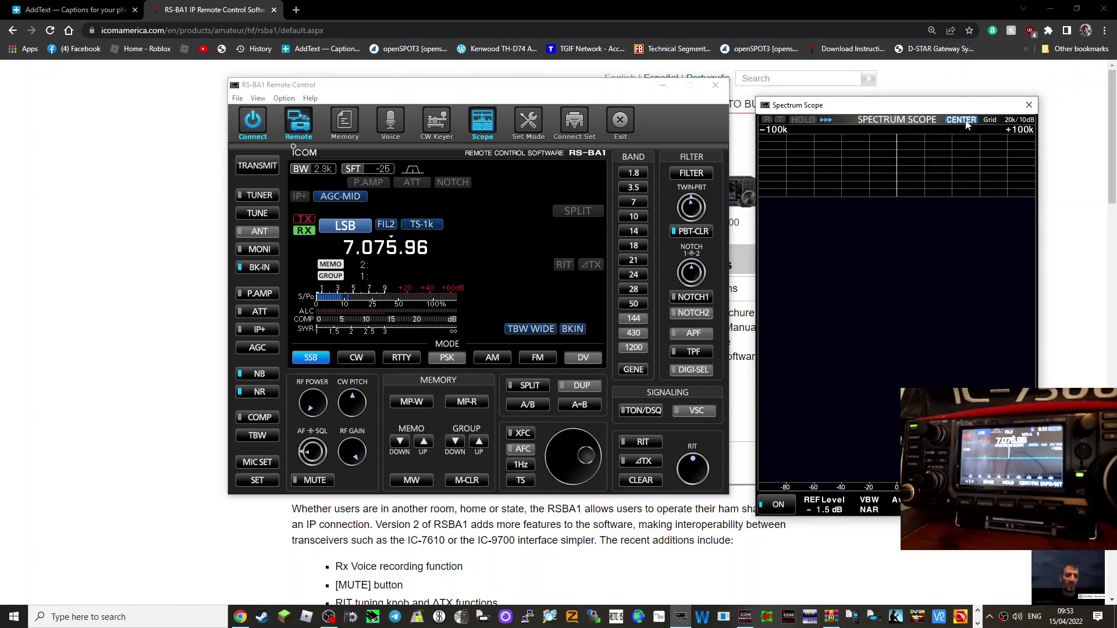
left_click(961, 120)
left_click(961, 120)
left_click(961, 120)
left_click(962, 120)
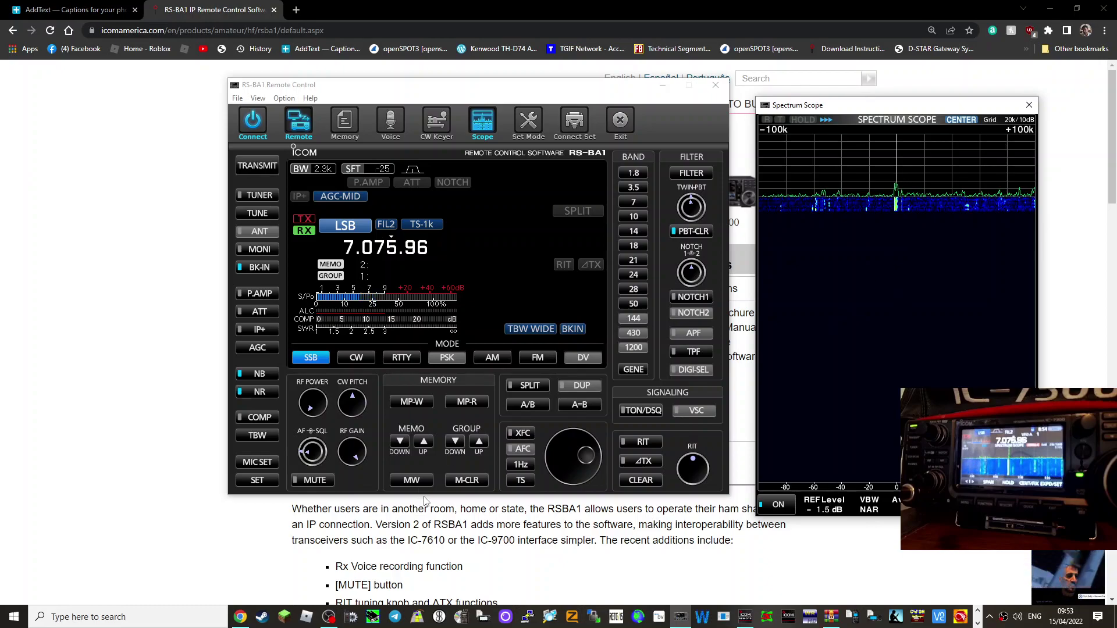
- Tune the radio to 7.092.00 and set the spectrum scope to FIX mode
scroll(573, 447, "up", 8)
scroll(573, 439, "down", 1)
scroll(573, 431, "up", 5)
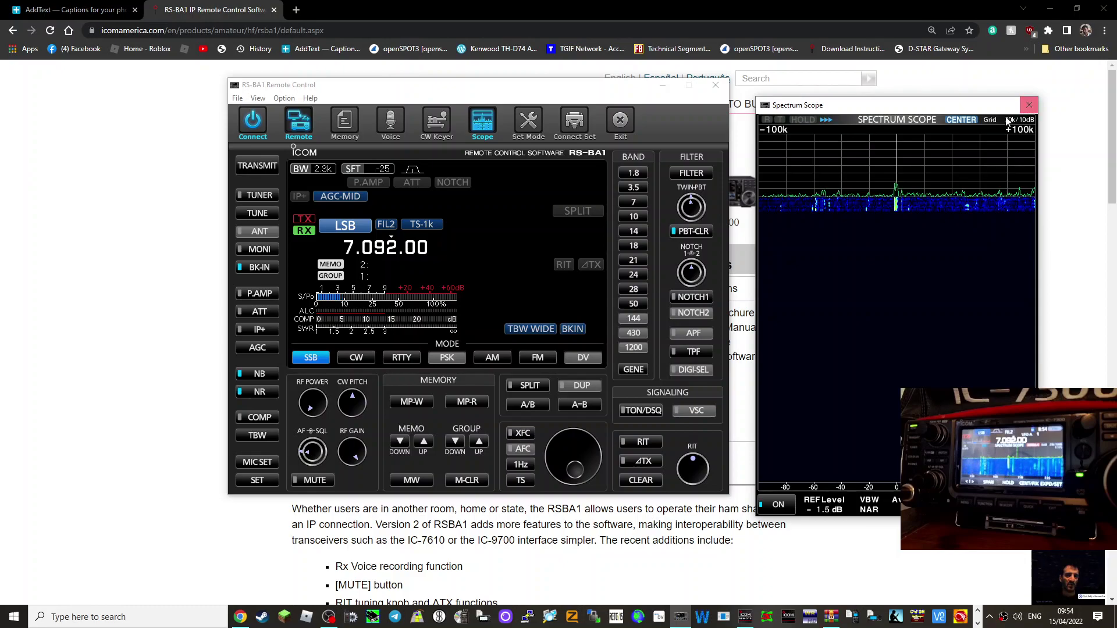
left_click(965, 119)
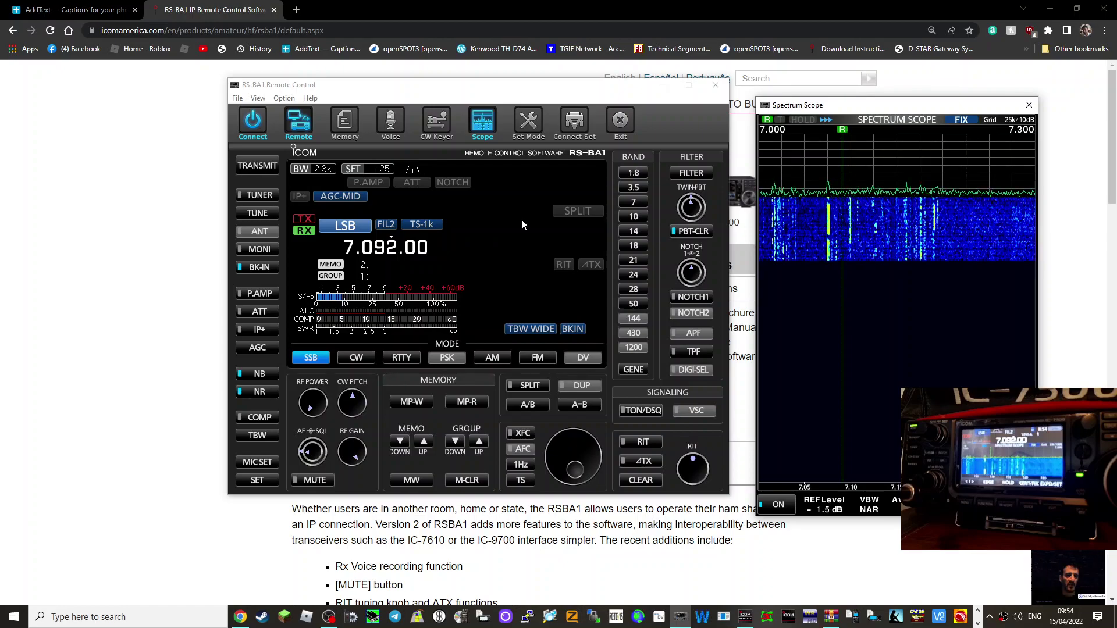
- Disconnect the remote control session from the radio and try to launch Icom Remote Utility from the installed programs
left_click(251, 121)
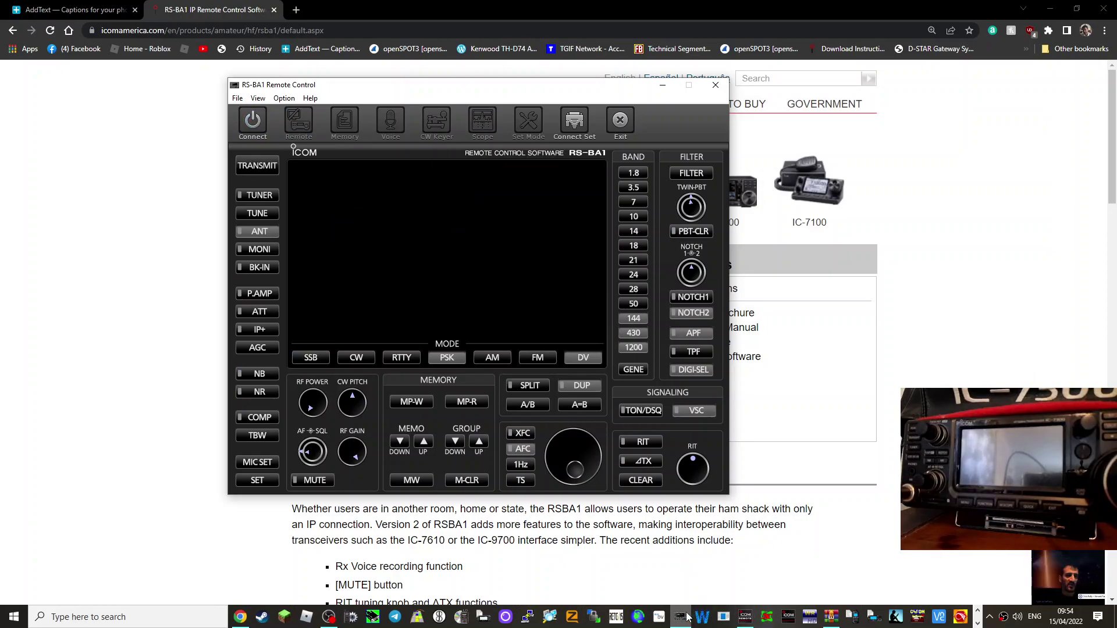
left_click(20, 622)
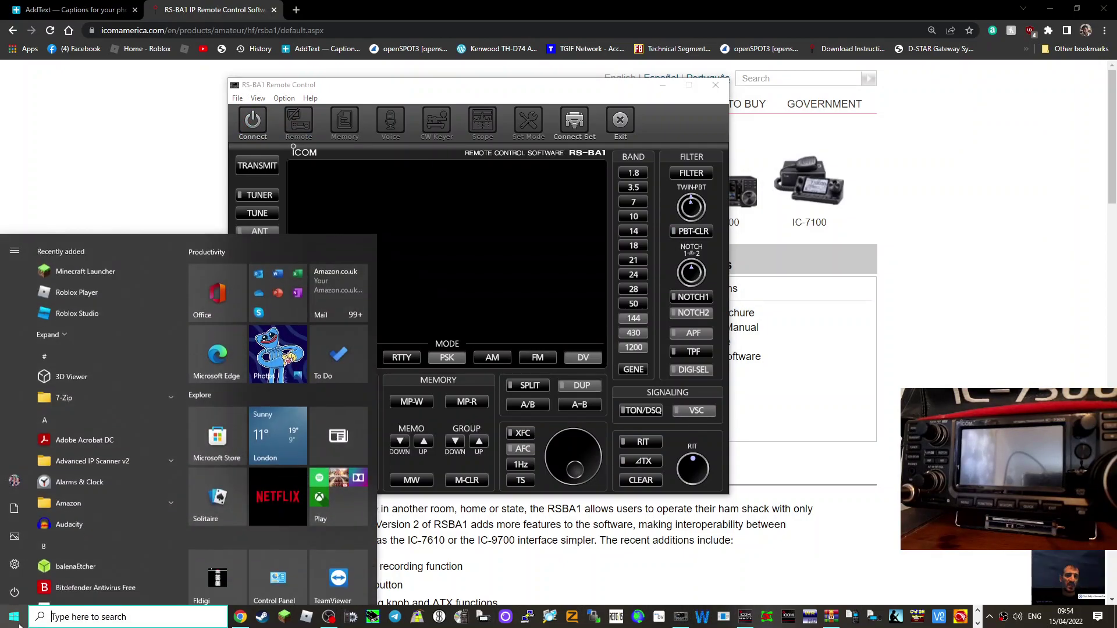
scroll(130, 447, "down", 10)
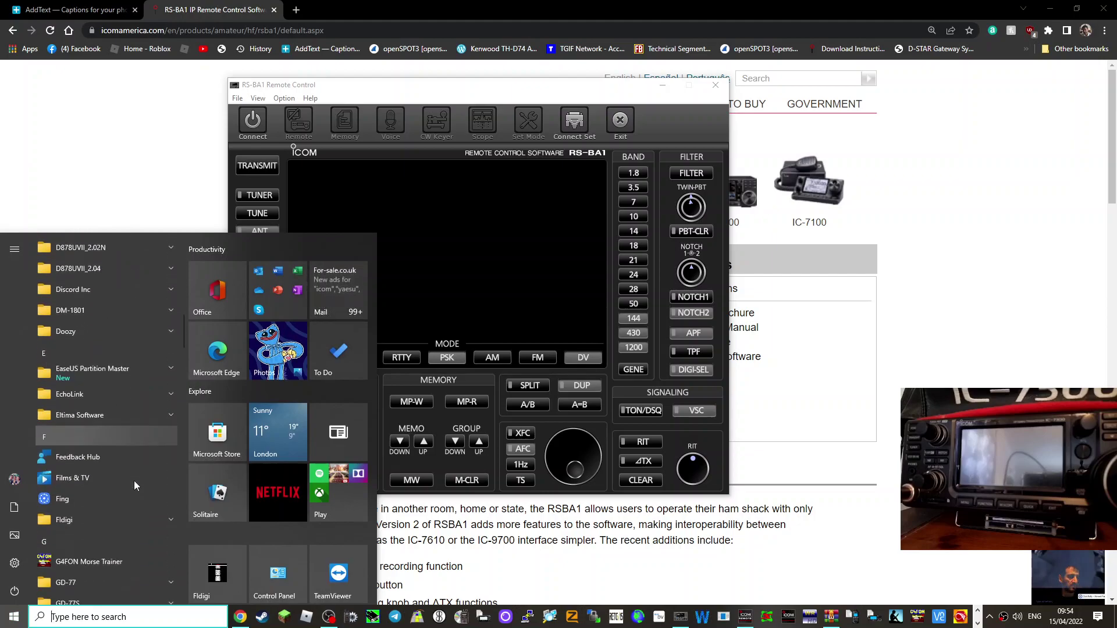
scroll(134, 484, "down", 10)
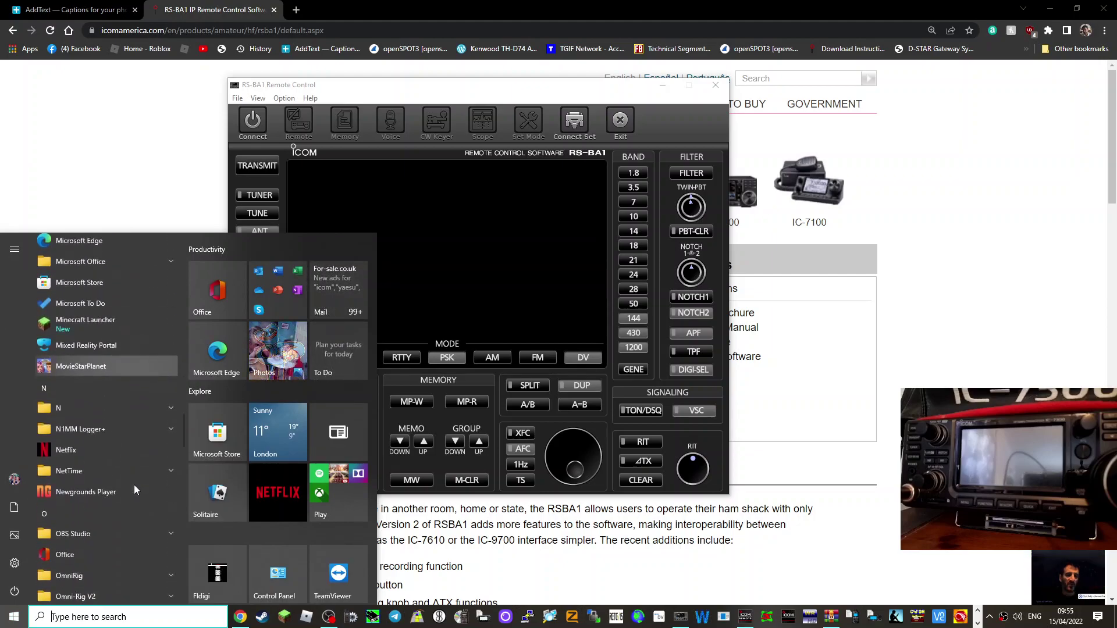
scroll(134, 484, "down", 8)
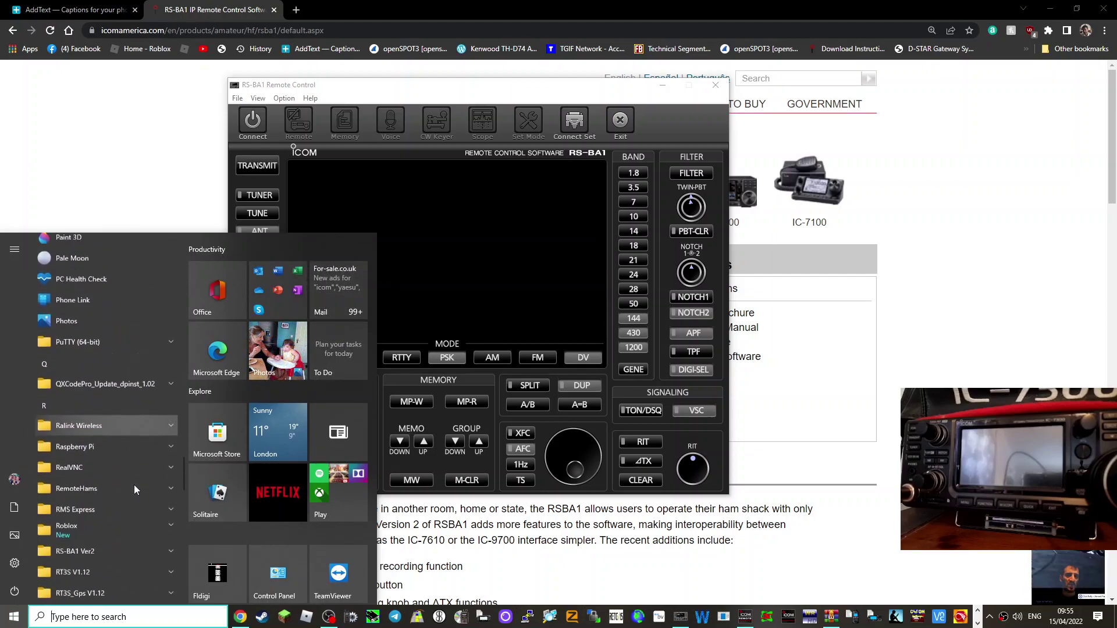
scroll(134, 484, "down", 8)
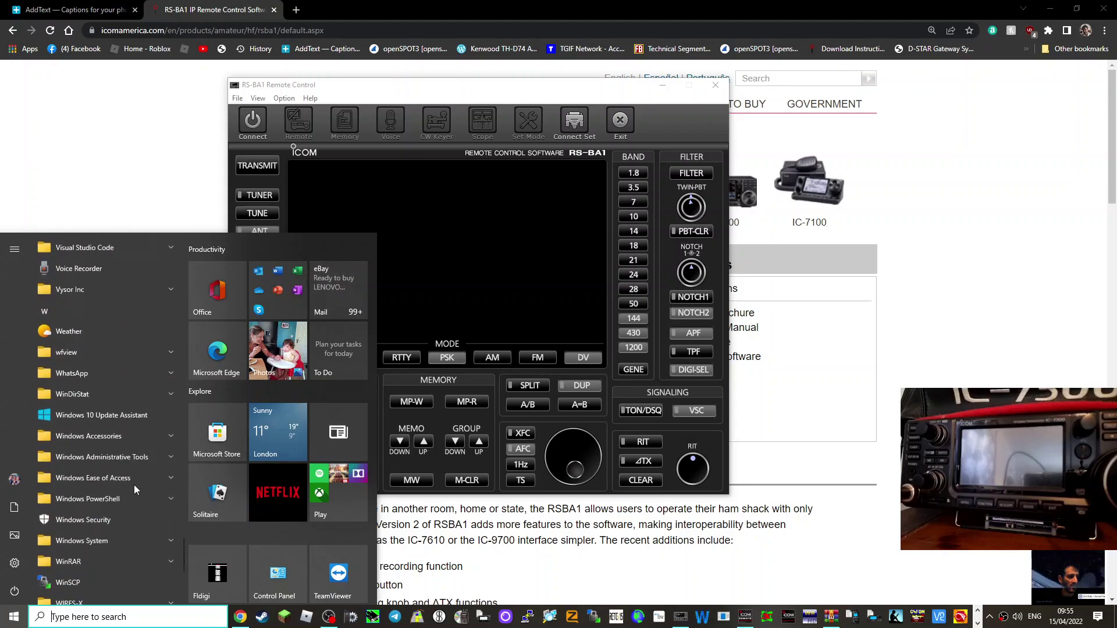
scroll(134, 484, "down", 3)
scroll(256, 506, "down", 5)
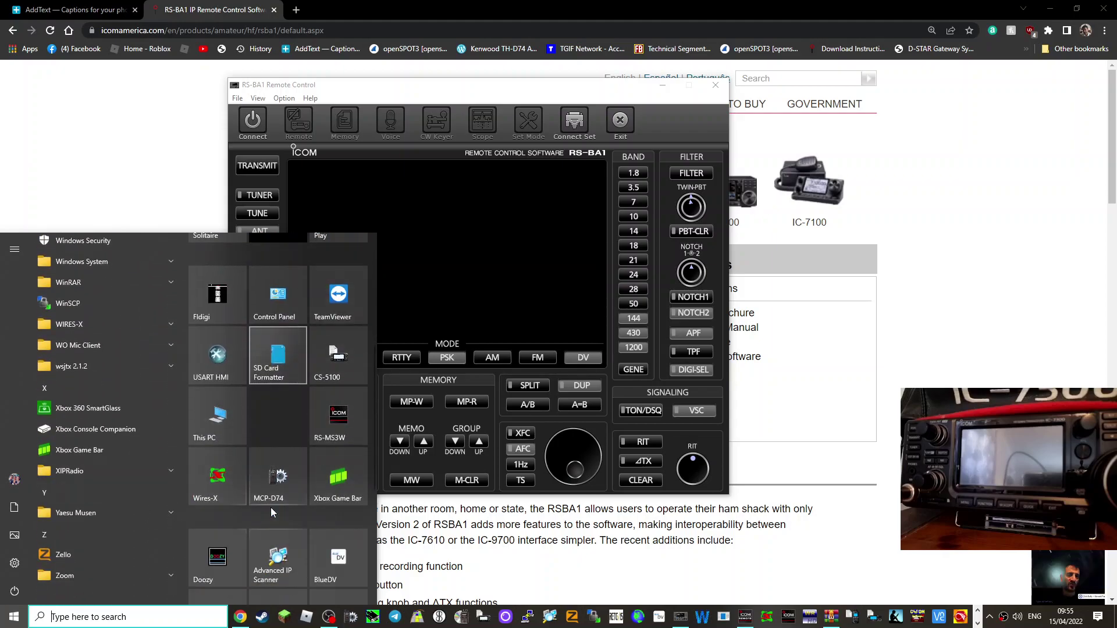
scroll(261, 500, "up", 5)
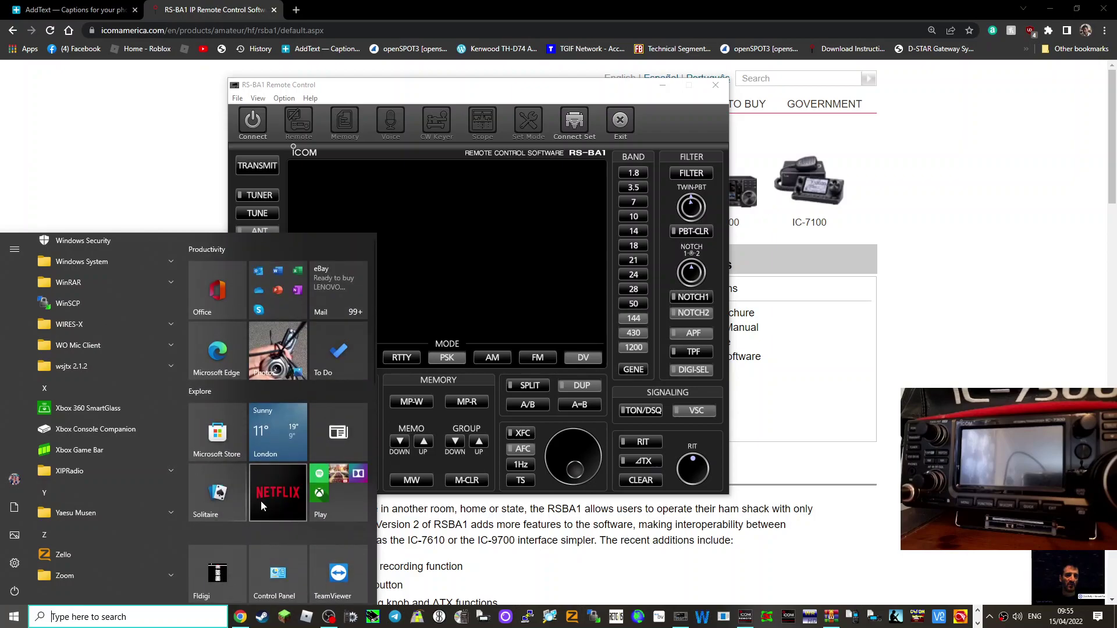
scroll(260, 501, "down", 6)
scroll(260, 499, "down", 4)
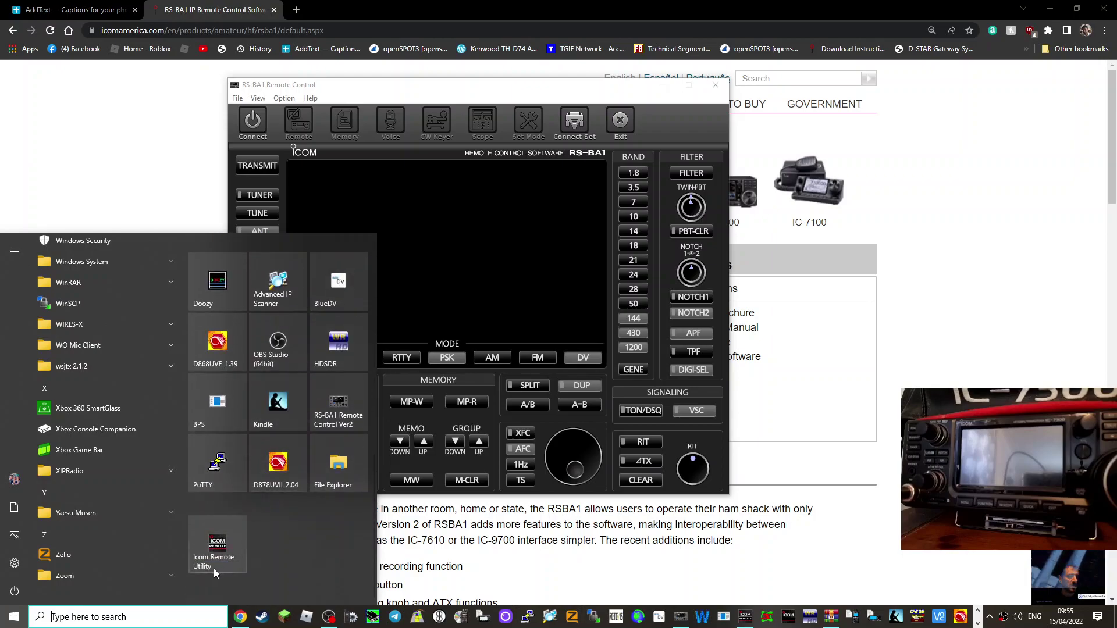
left_click(217, 547)
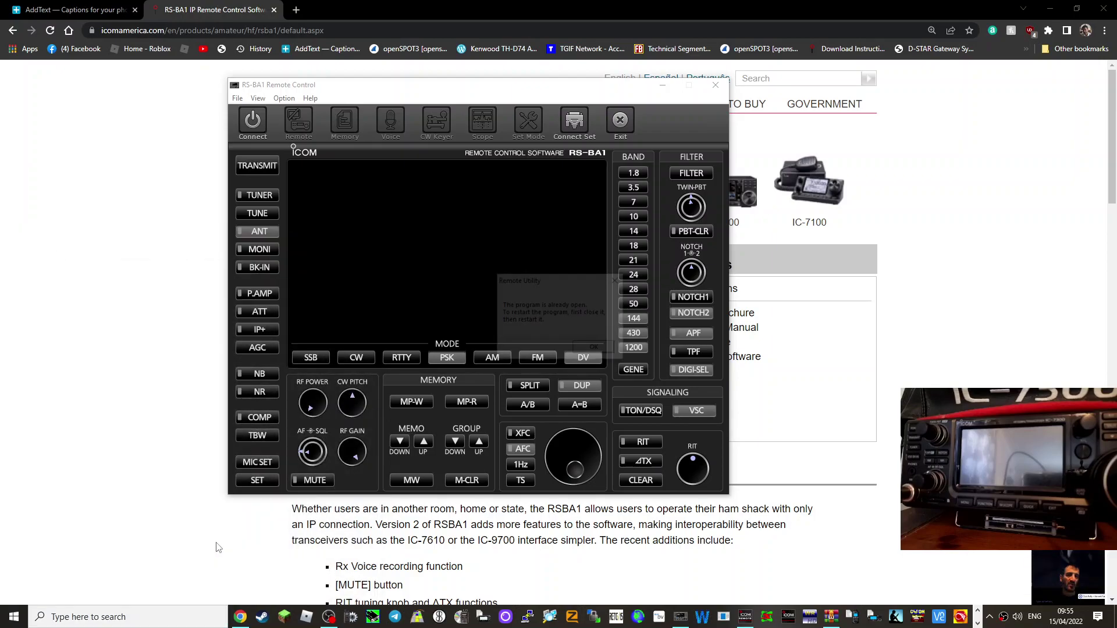
left_click(597, 349)
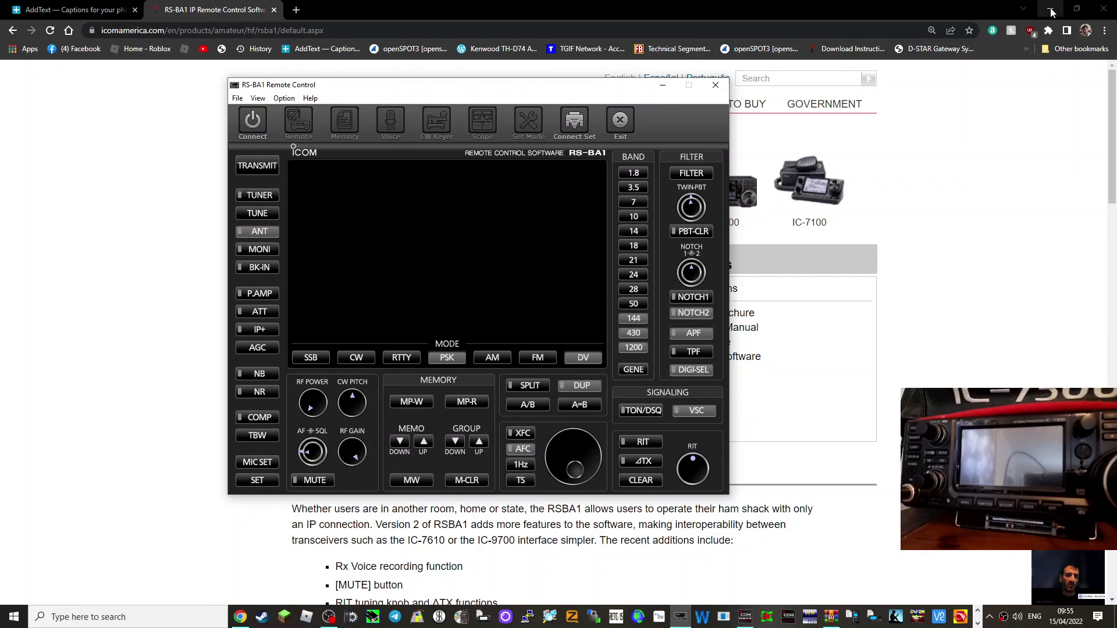
- Bring up the running Icom Remote Utility window and disconnect the connected IC-7300 in its radio list
left_click(686, 622)
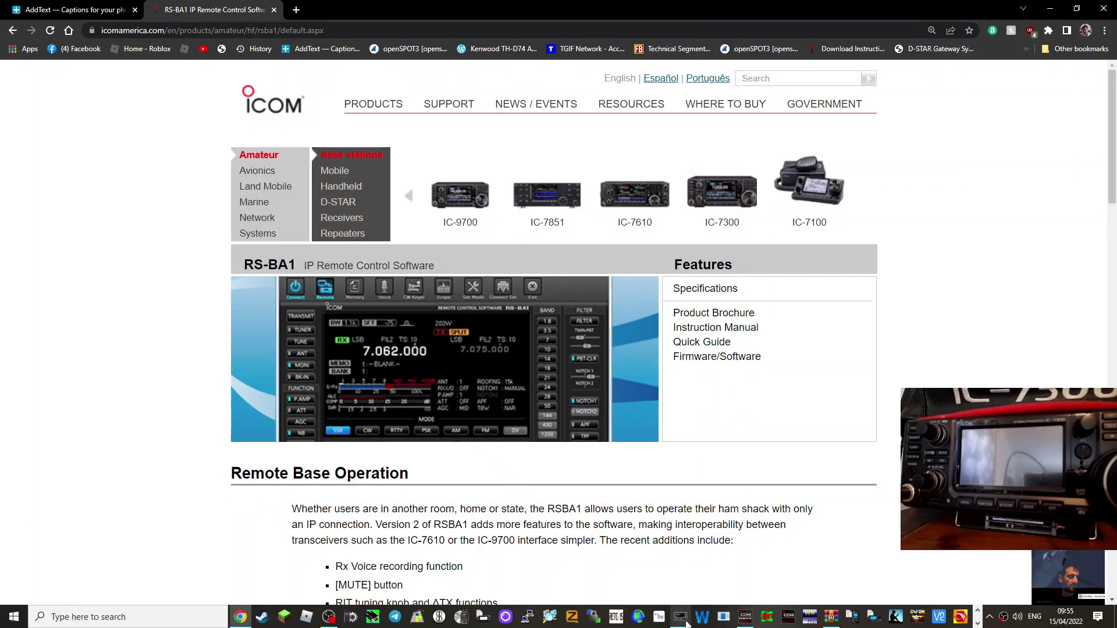
left_click(685, 622)
left_click(685, 621)
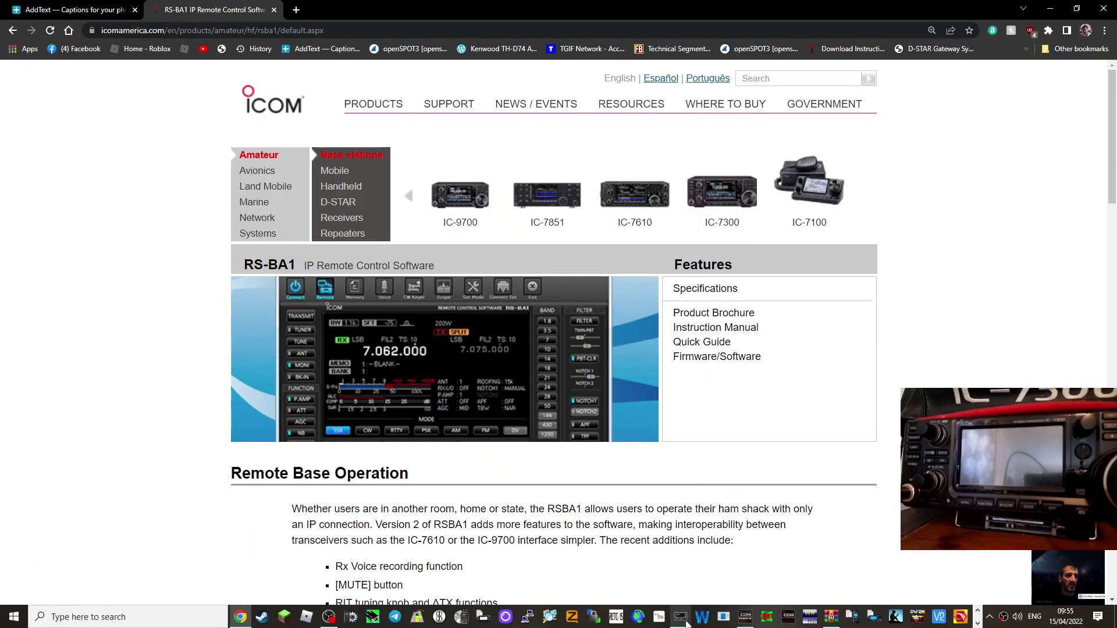
left_click(978, 623)
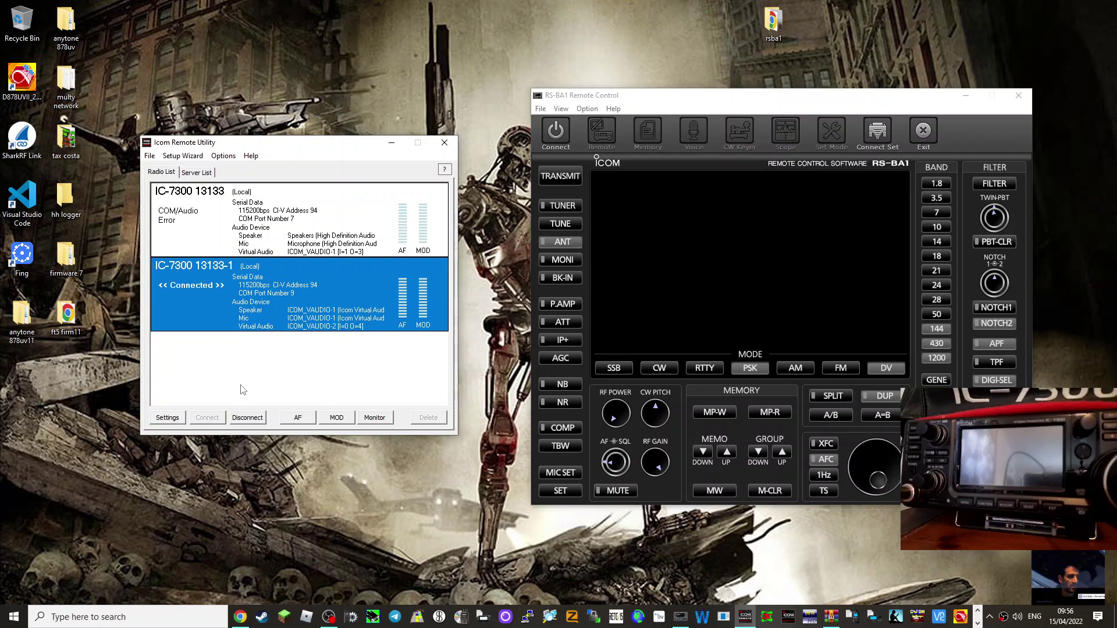
left_click(250, 420)
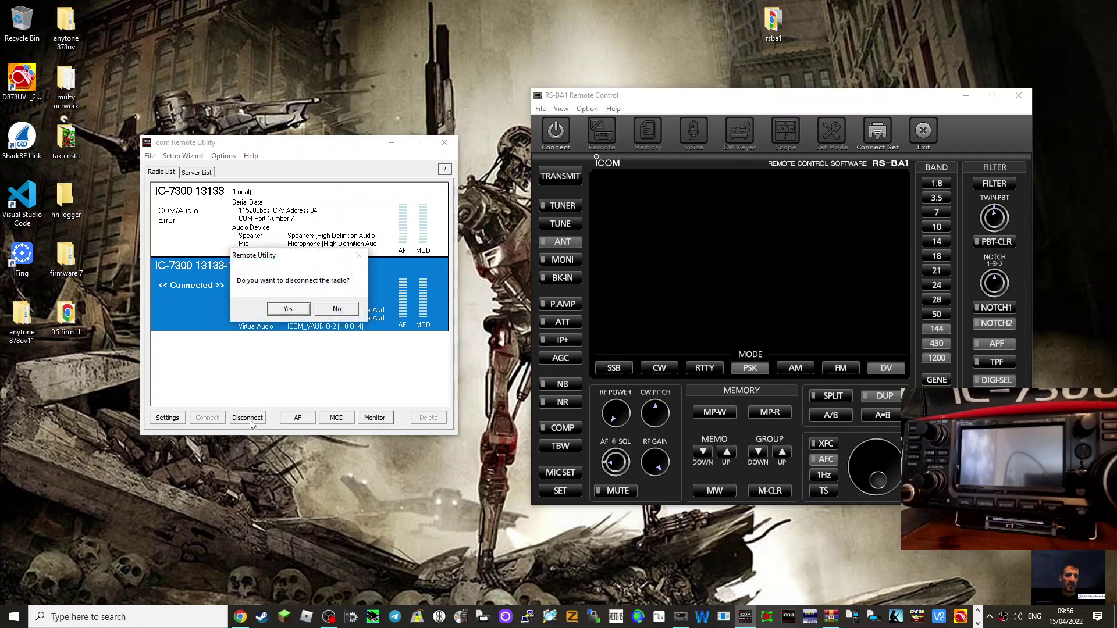
left_click(297, 310)
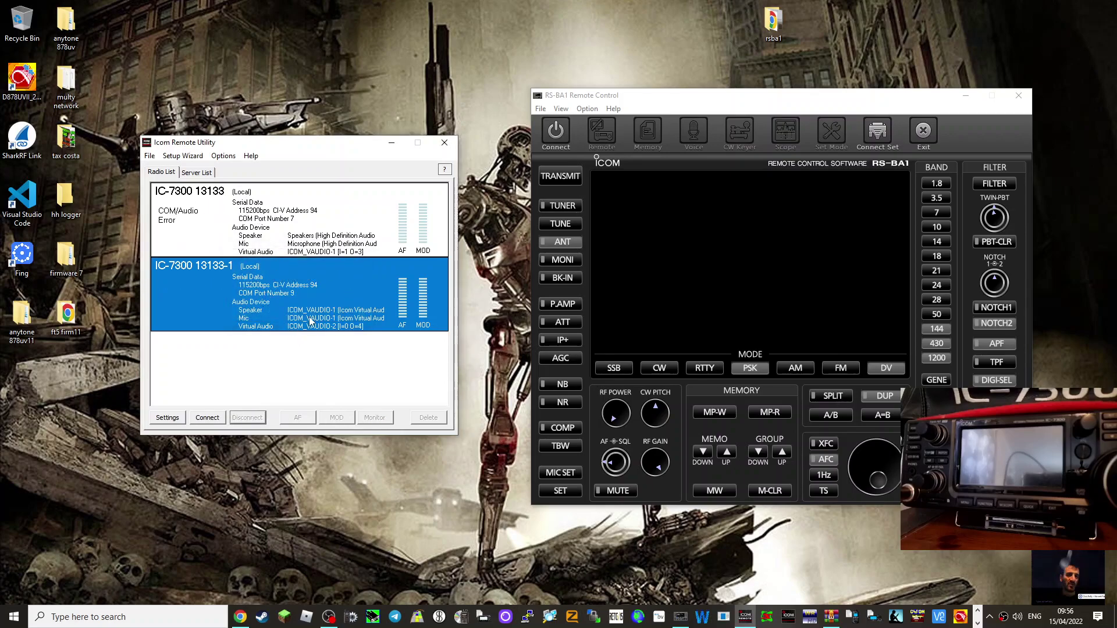
- Start the local PC setup wizard and select the USB-connected IC-7300 on COM9 as the radio to register
left_click(190, 160)
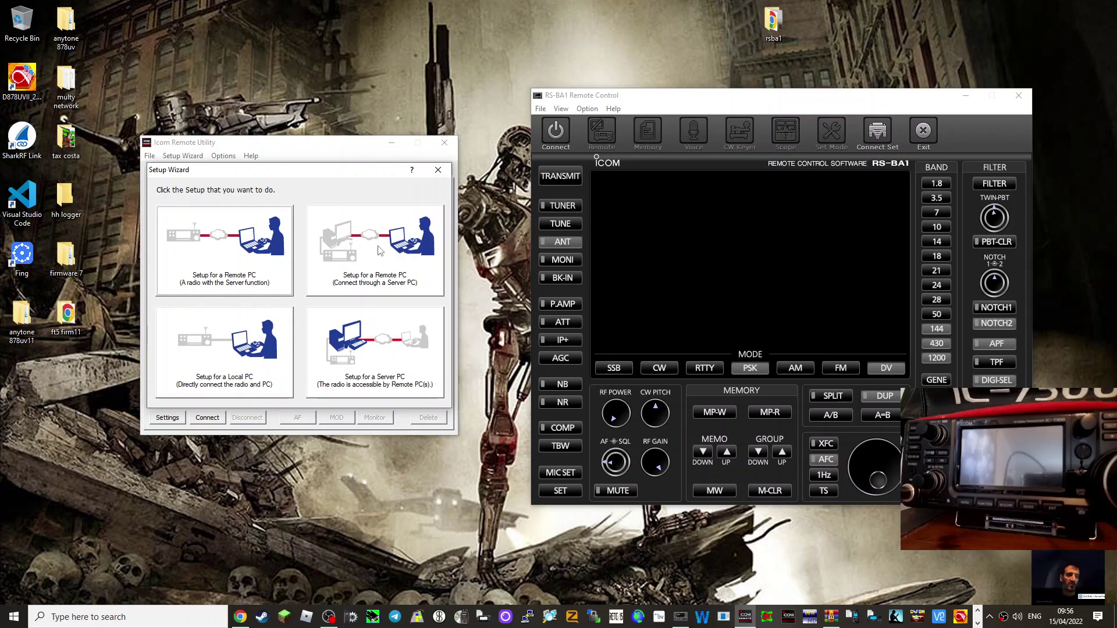
left_click(224, 356)
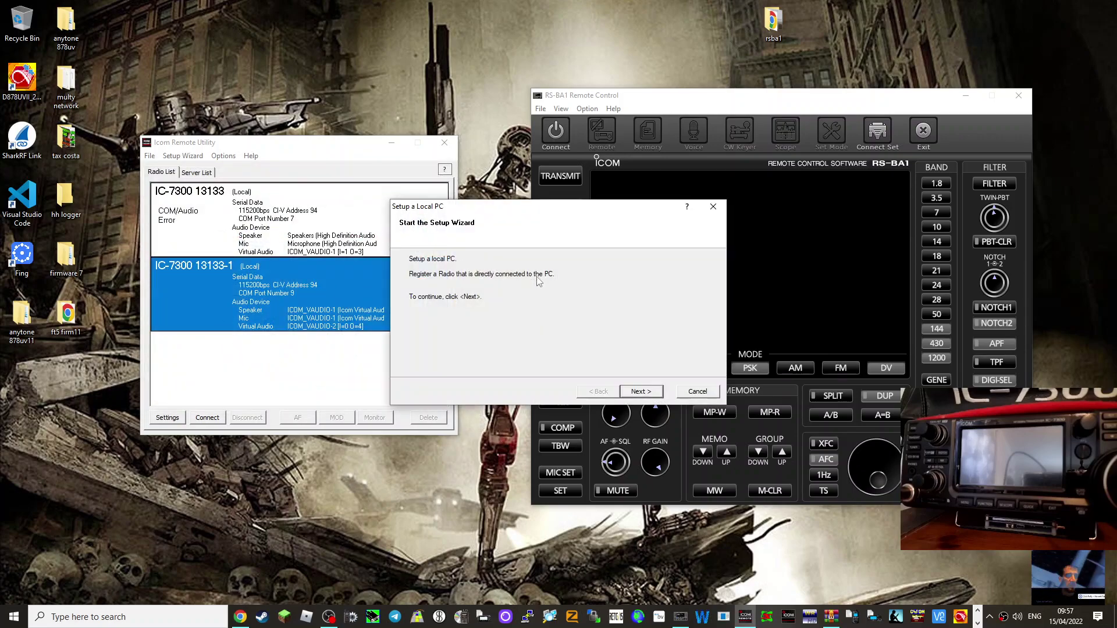
left_click(643, 395)
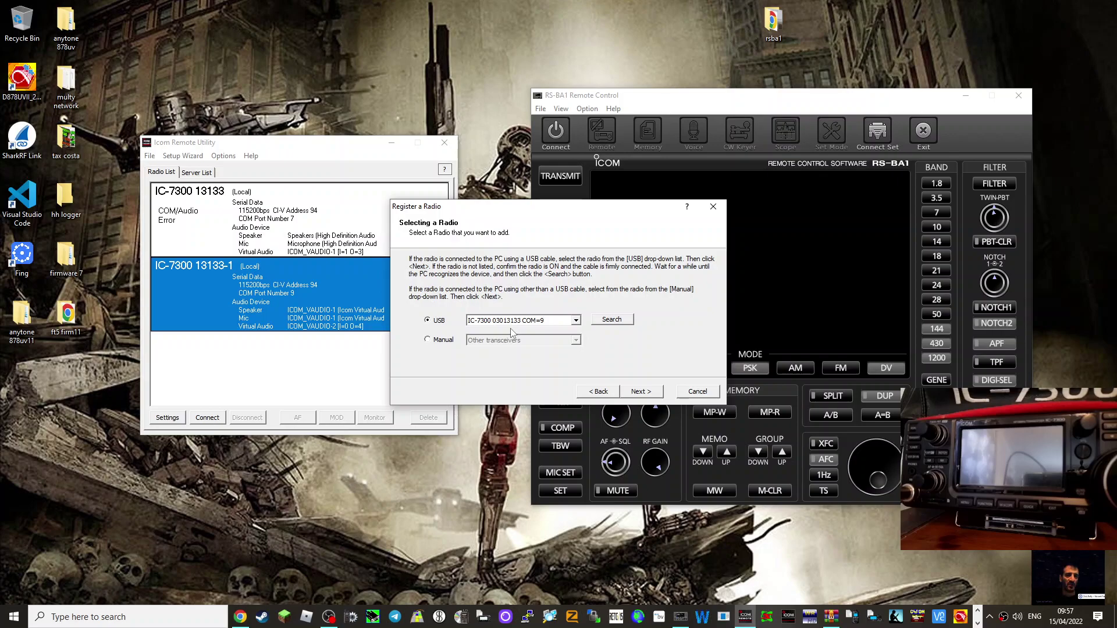
left_click(643, 391)
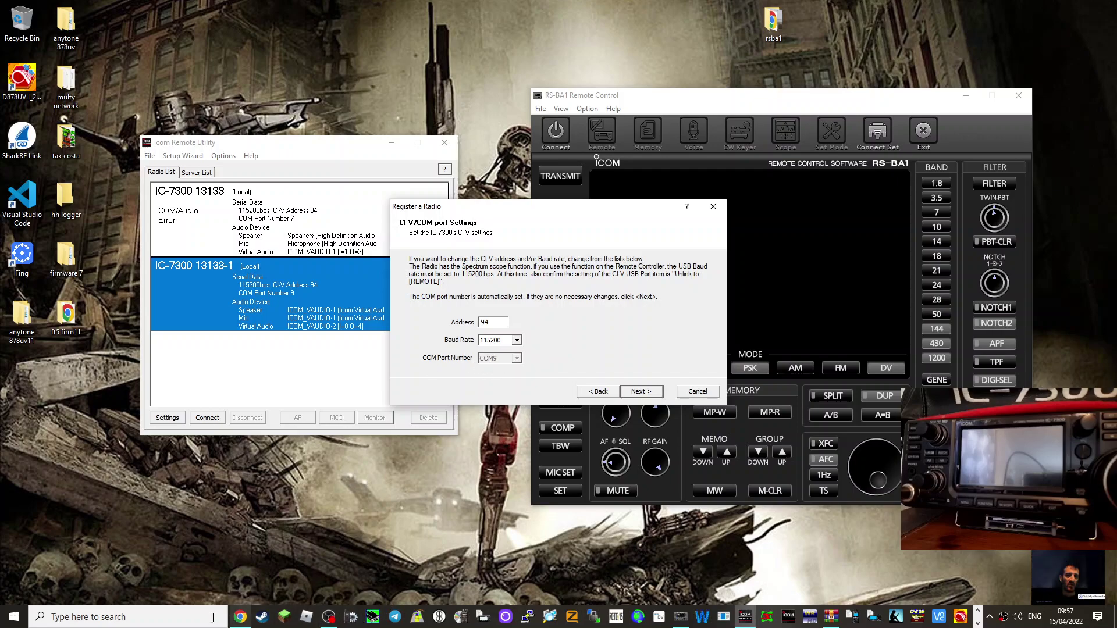
- Open Device Manager and expand Ports (COM & LPT) to check the radio's COM port, then put the window away
left_click(17, 617)
right_click(19, 618)
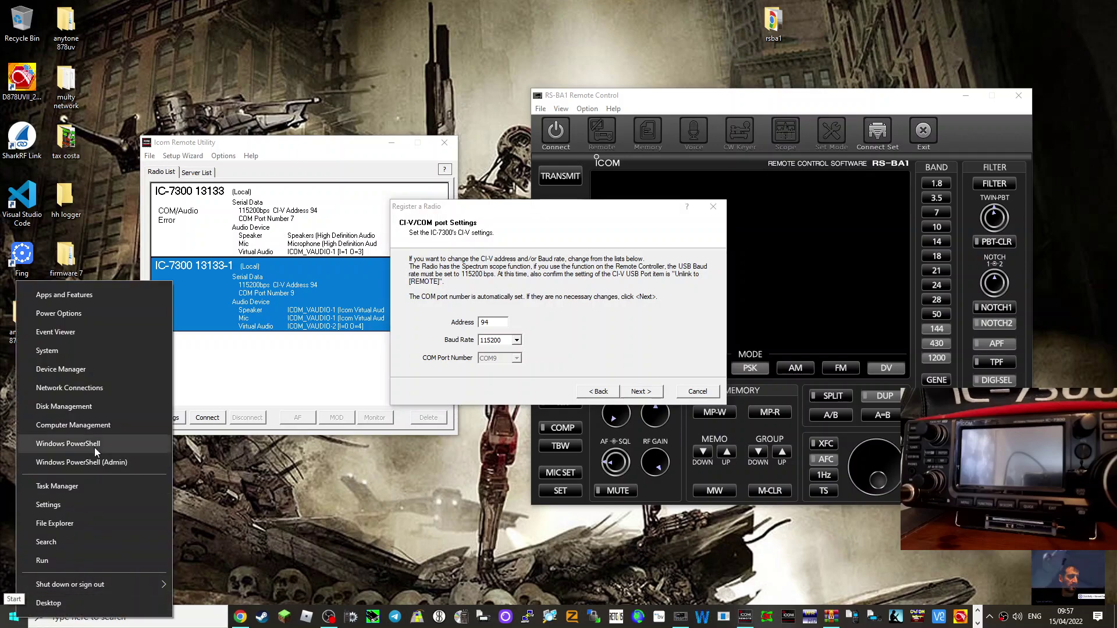
left_click(94, 372)
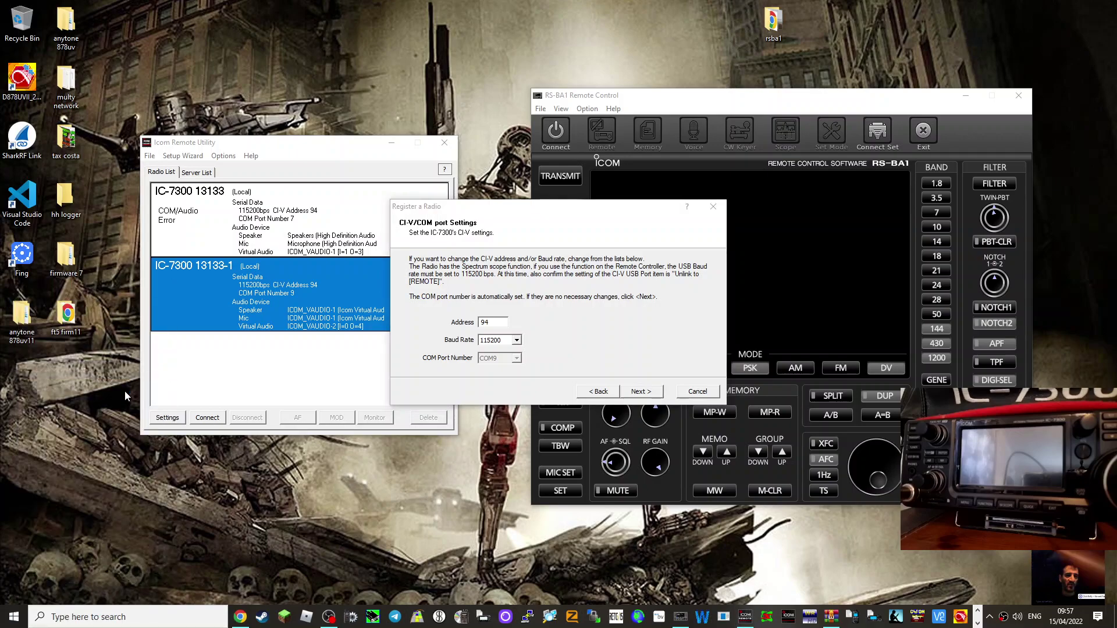
double_click(114, 236)
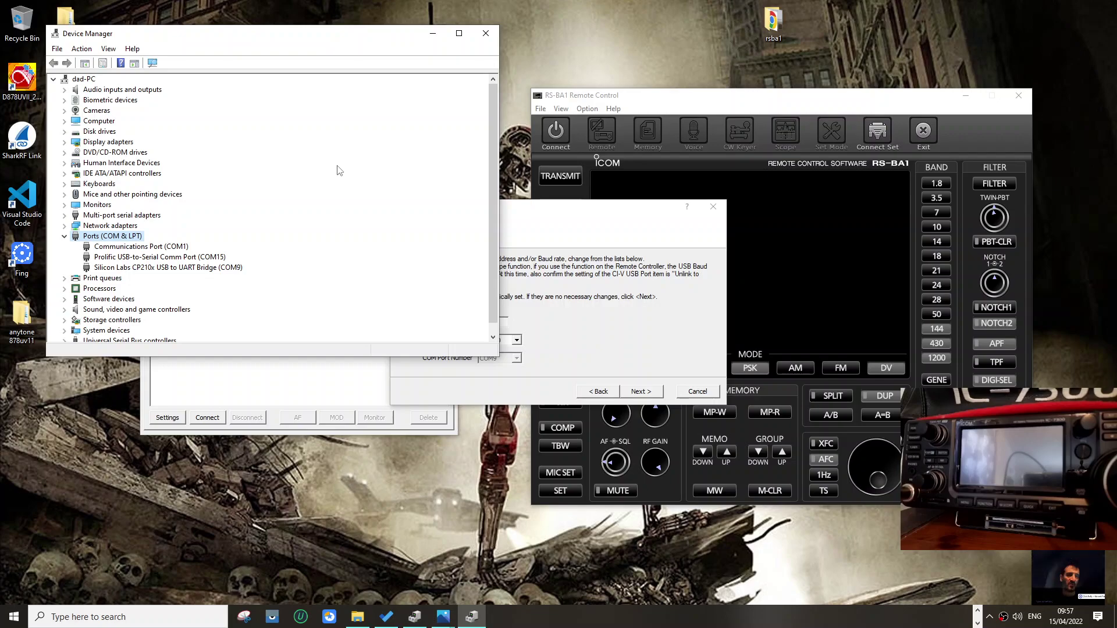
left_click(433, 37)
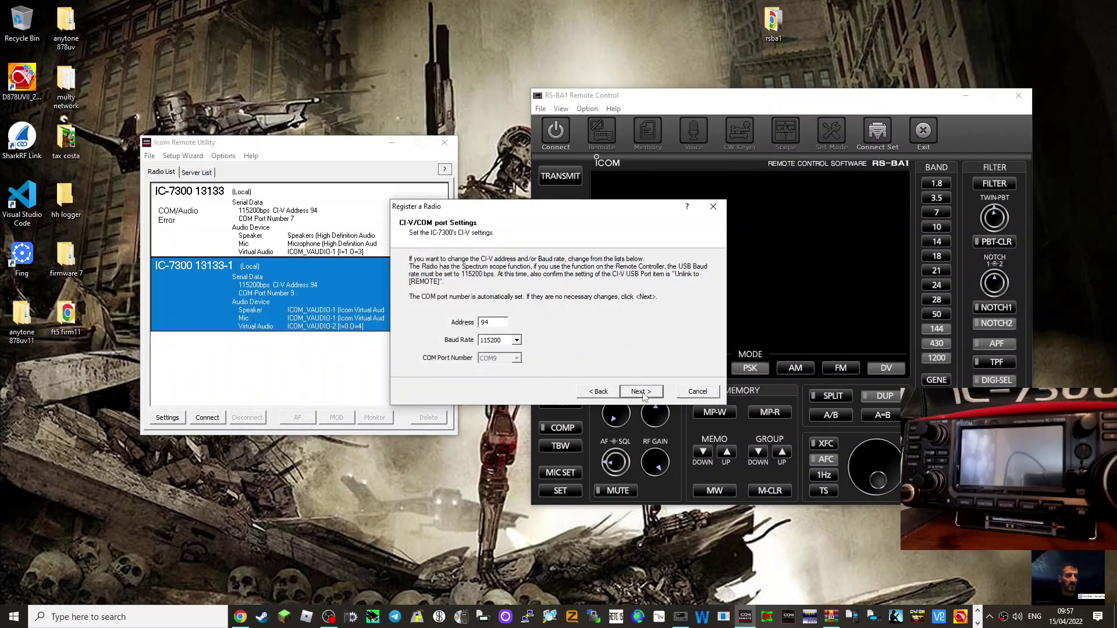
- Advance the radio registration to the radio name page, then cancel it and close the setup wizard
left_click(642, 393)
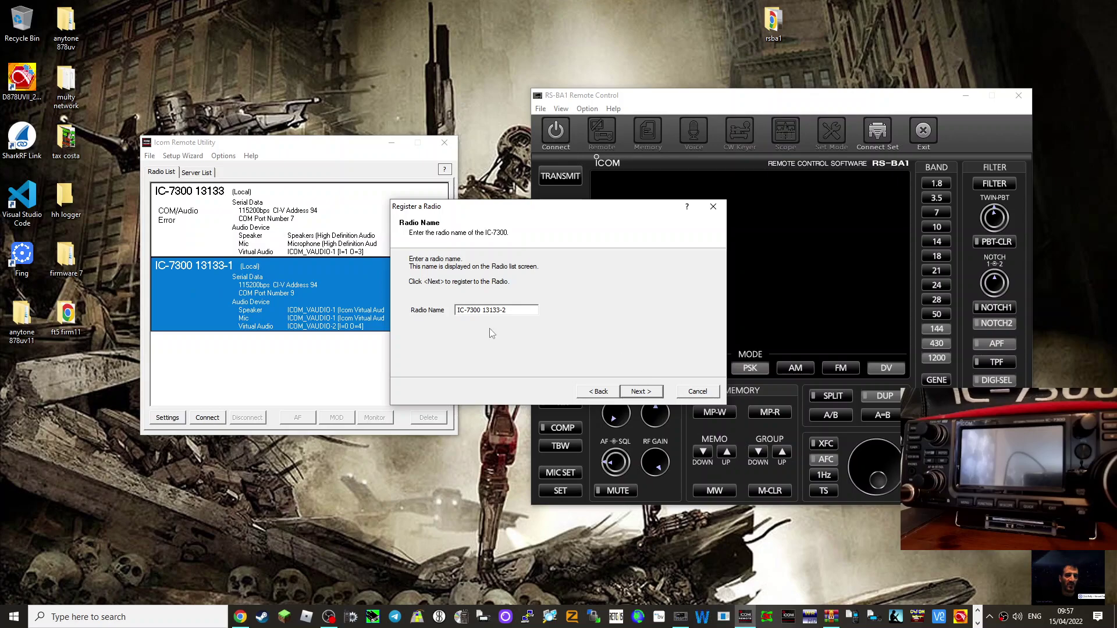
left_click(698, 392)
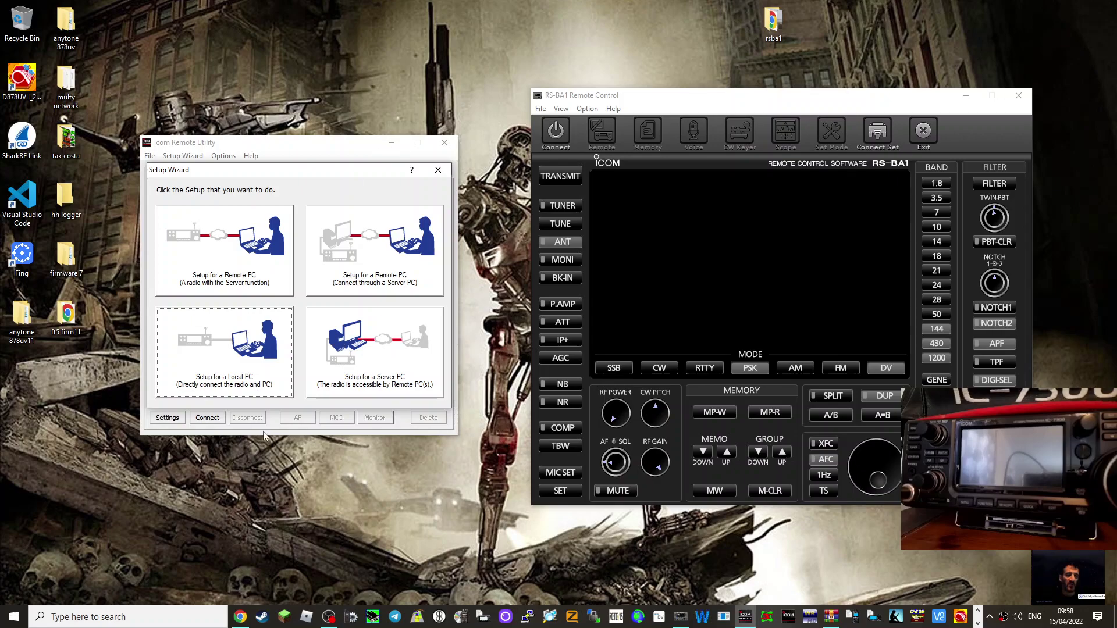
left_click(438, 171)
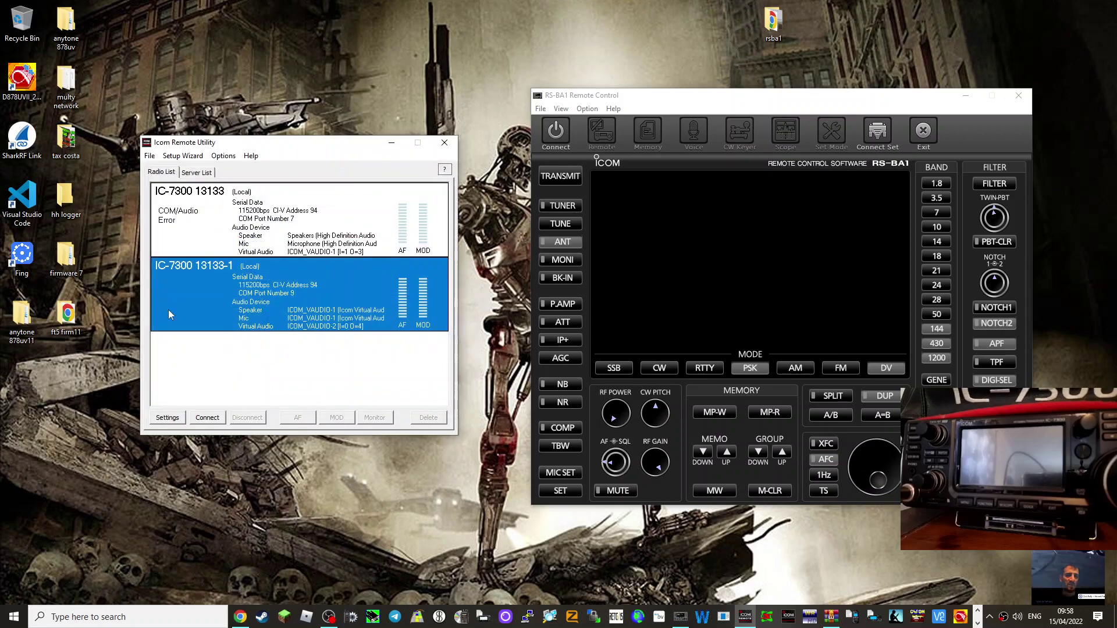
- Review the speaker and microphone device choices in the settings of the IC-7300 on COM port 9 and accept them
left_click(160, 418)
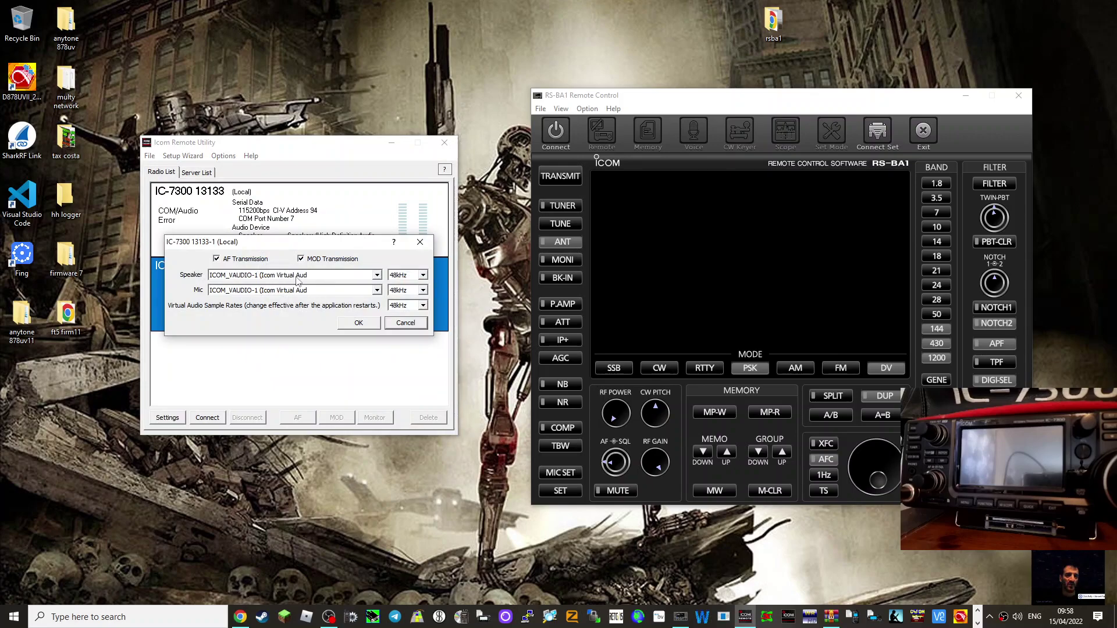
left_click(377, 290)
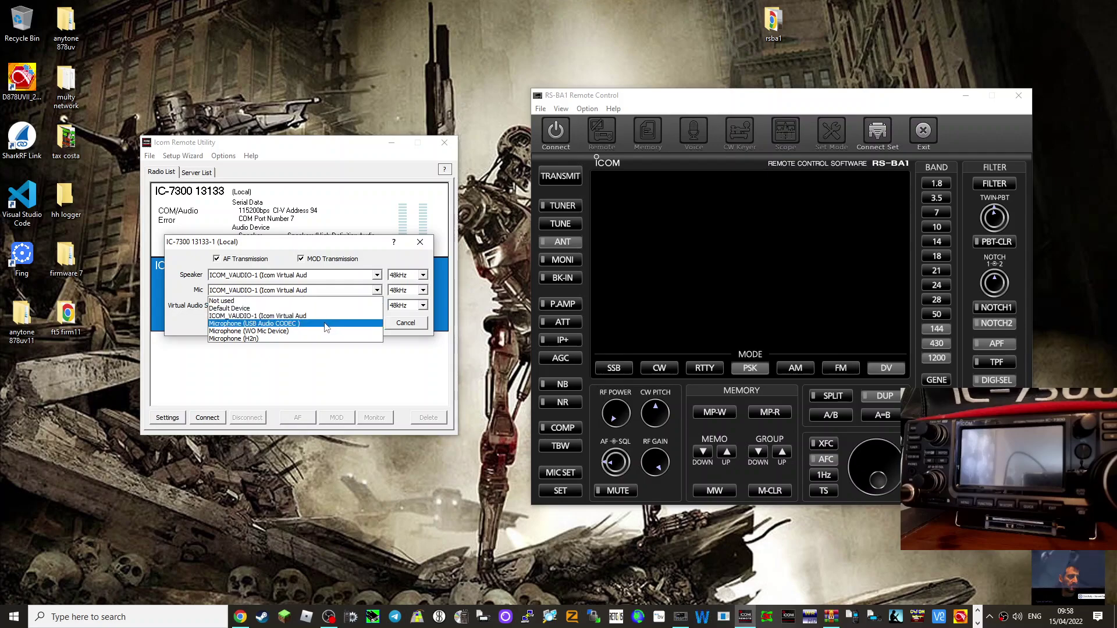
left_click(377, 292)
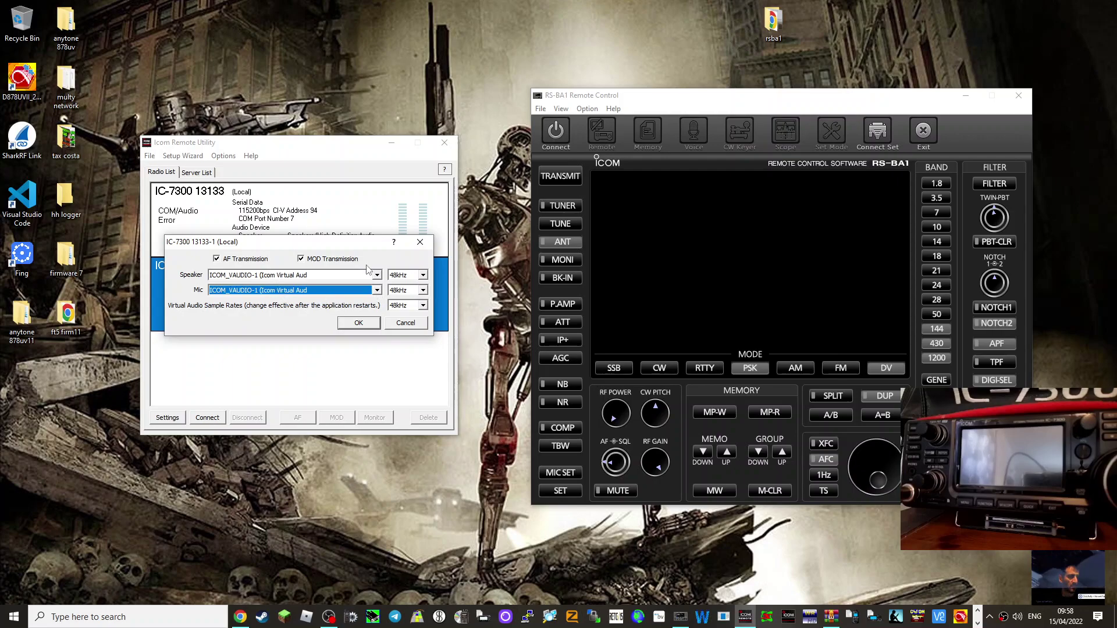
left_click(378, 275)
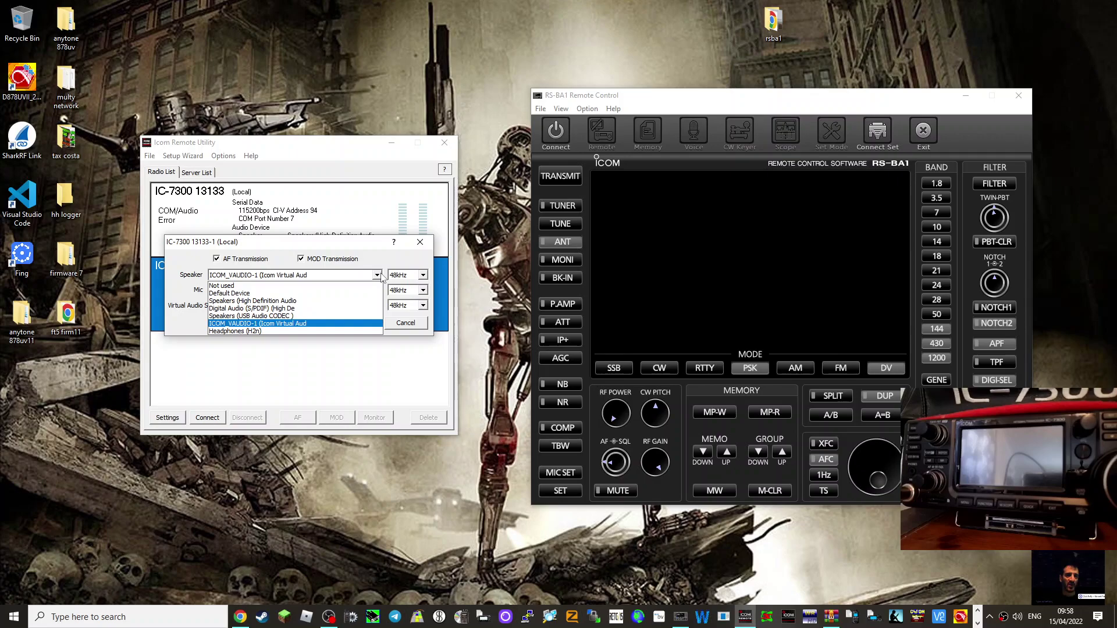
left_click(379, 276)
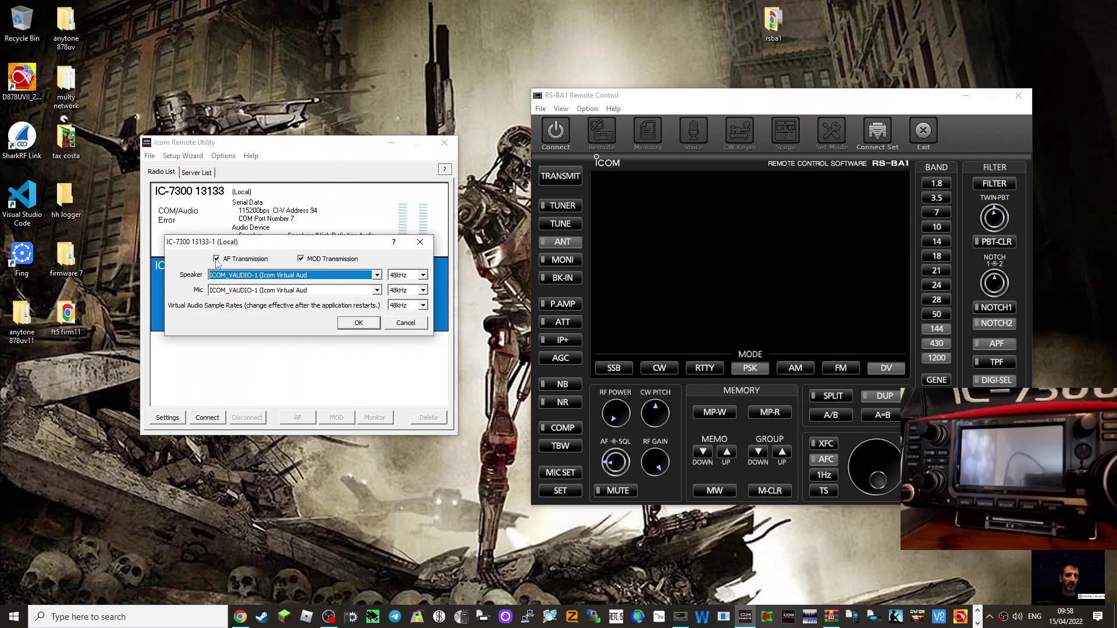
left_click(358, 325)
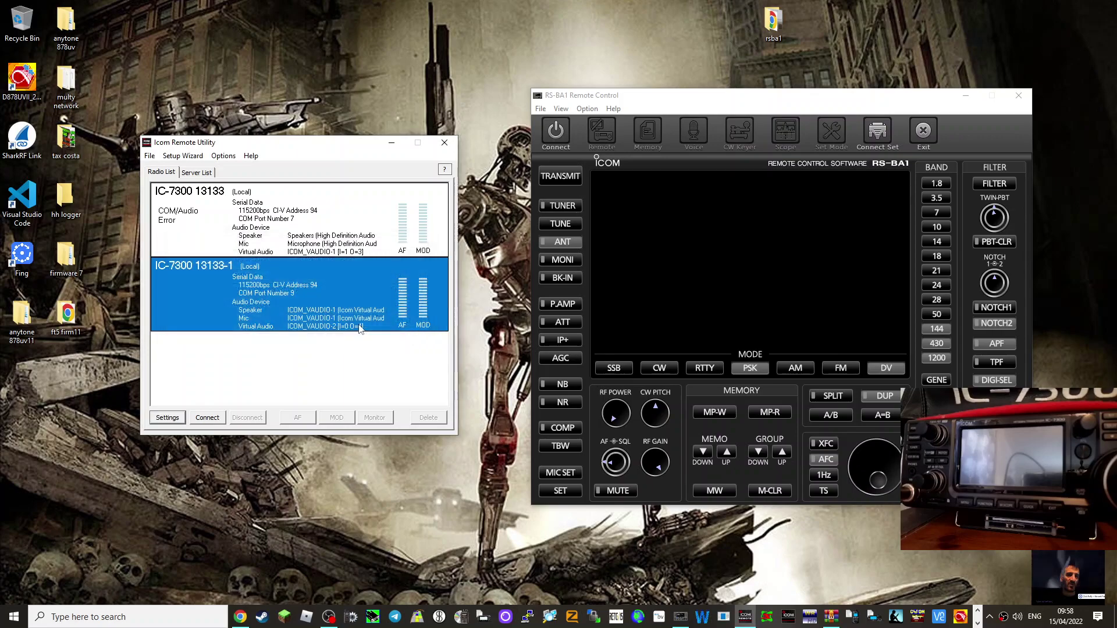
- Connect the IC-7300 on COM port 9 in Icom Remote Utility and shift the RS-BA1 Remote Control window slightly
left_click(208, 417)
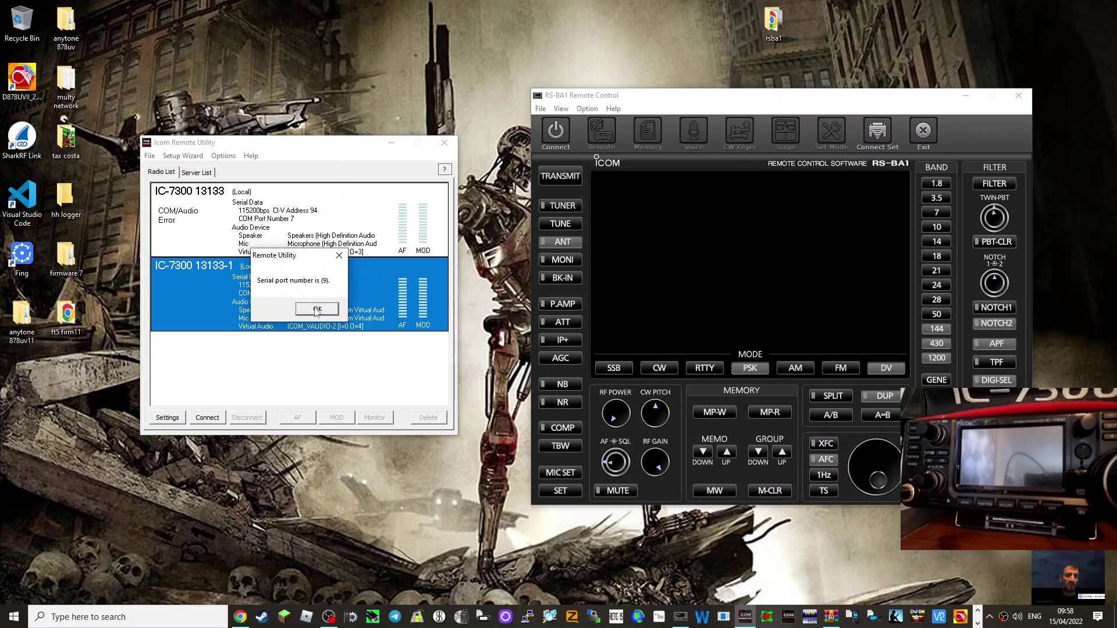
left_click(316, 309)
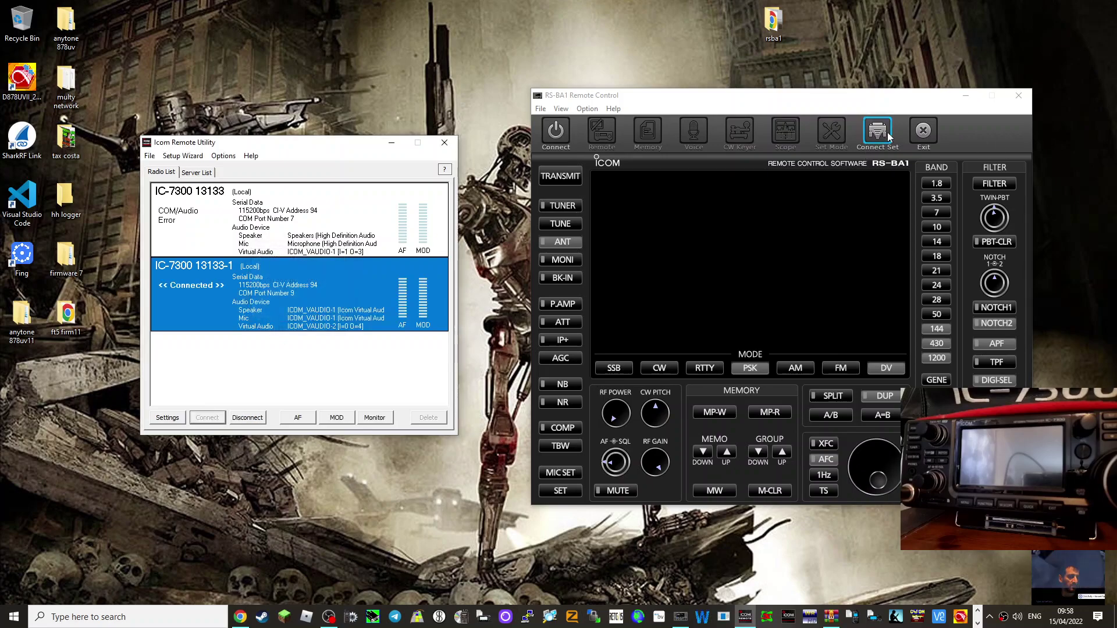
left_click_drag(833, 97, 790, 85)
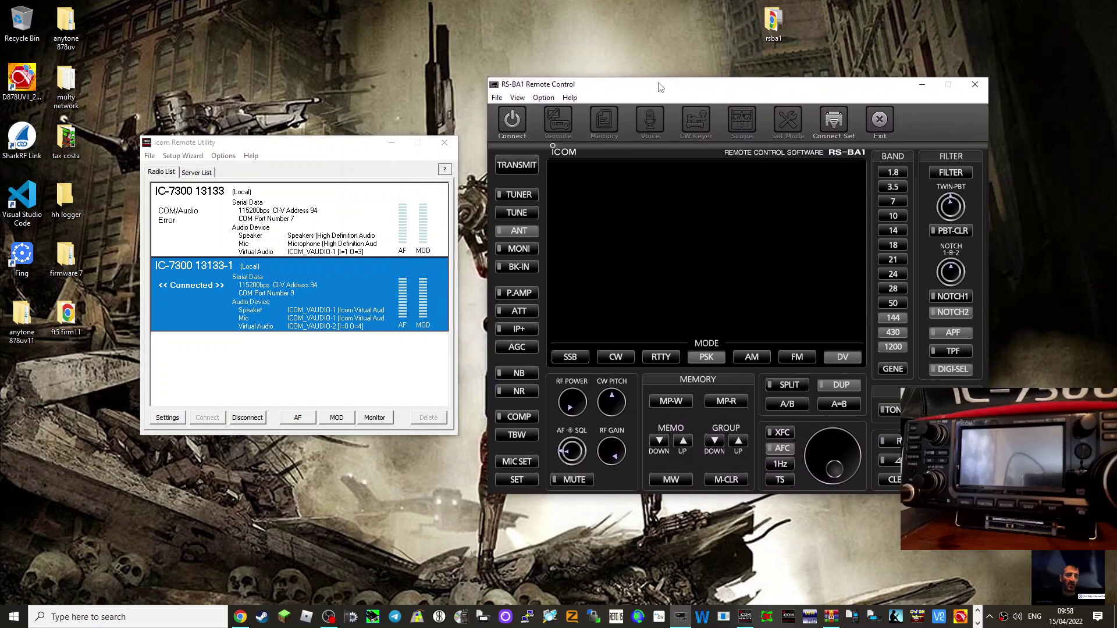
- Review the CI-V address, baud rate, connection and model choices in the RS-BA1 connection settings and accept them
left_click(833, 122)
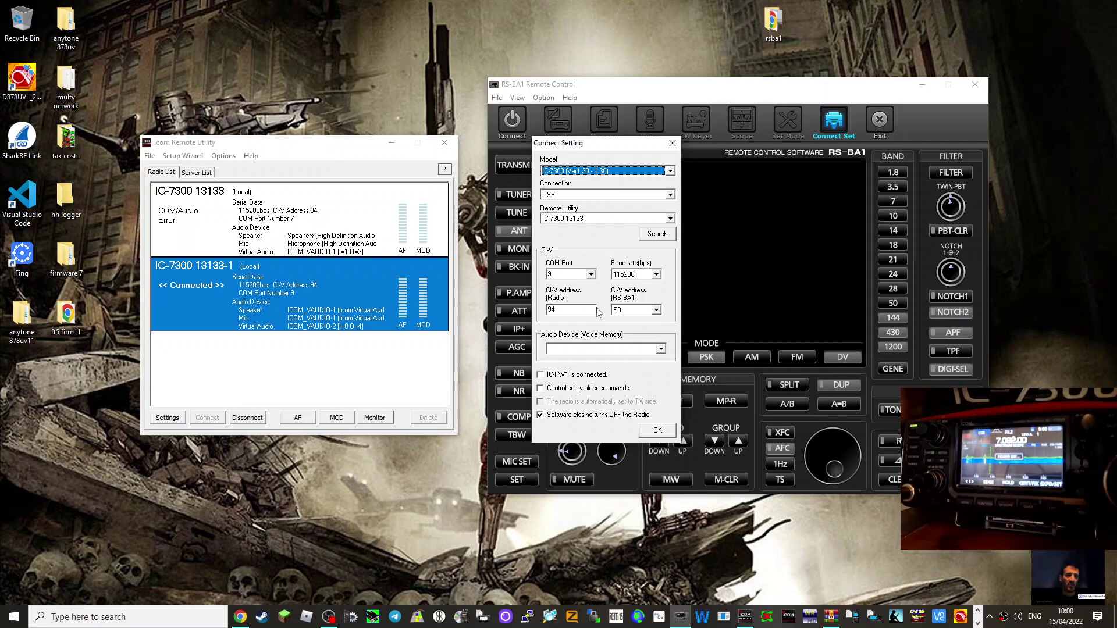
left_click(656, 309)
left_click(656, 309)
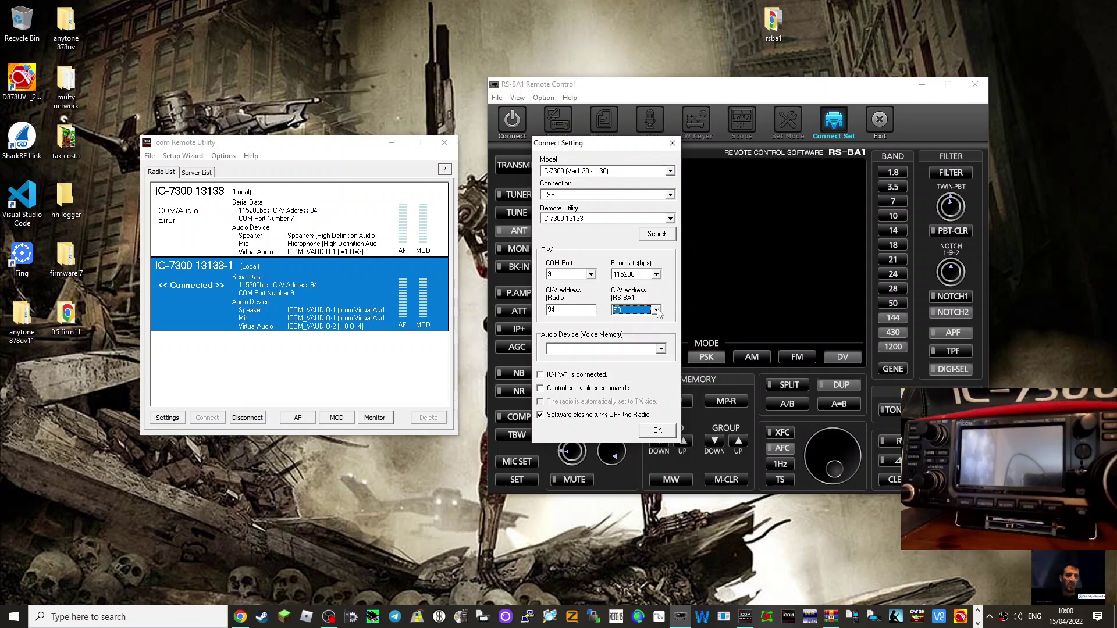
left_click(656, 274)
left_click(657, 274)
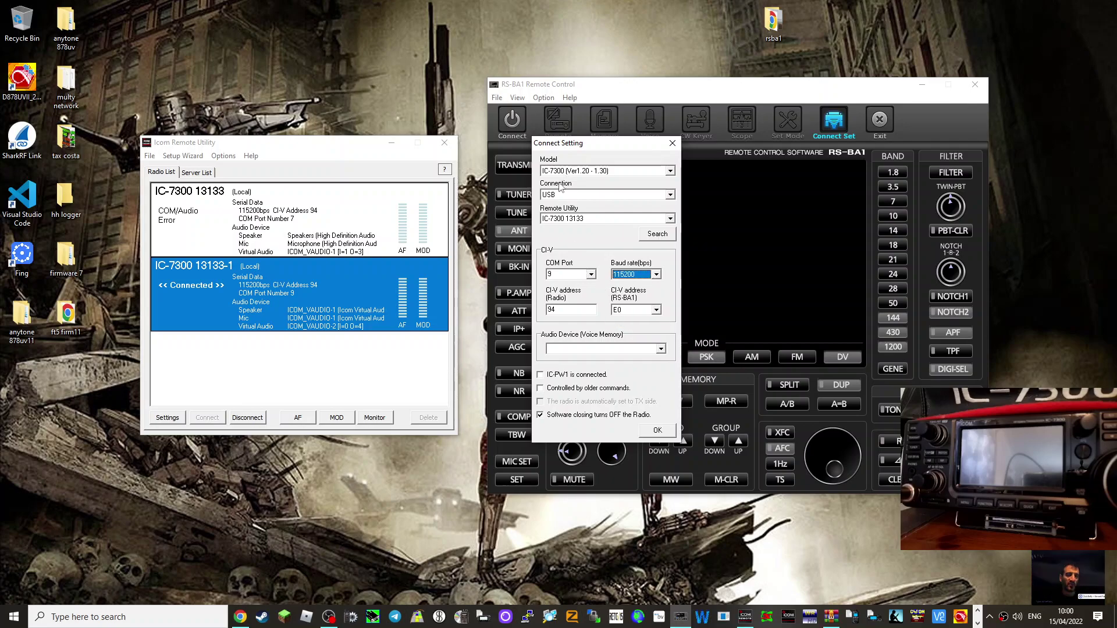
left_click(671, 196)
left_click(671, 198)
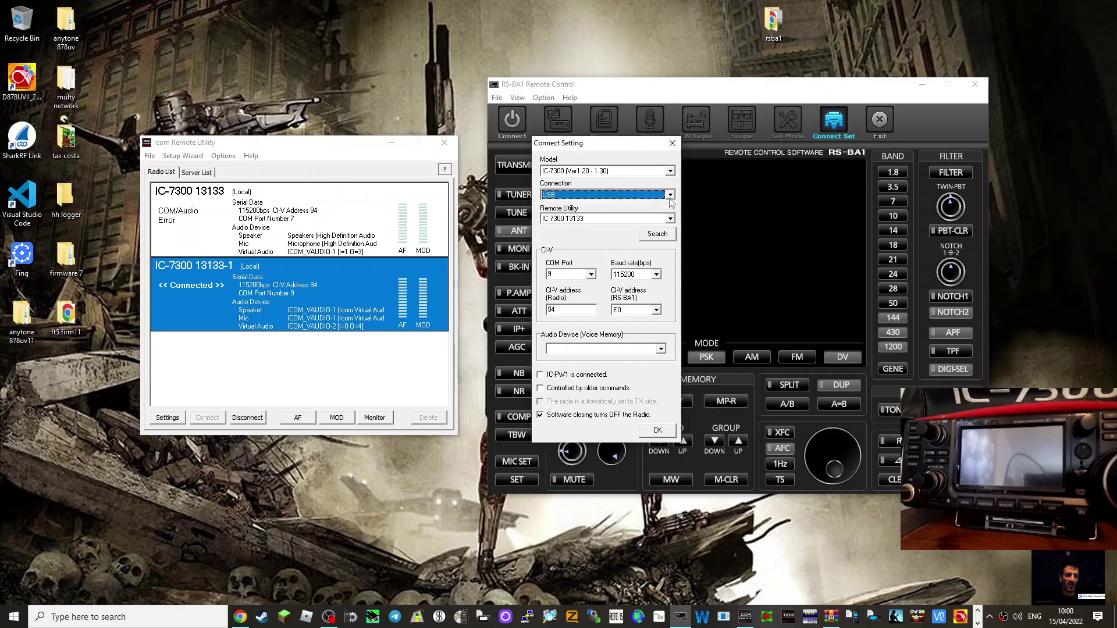
left_click(671, 172)
left_click(670, 172)
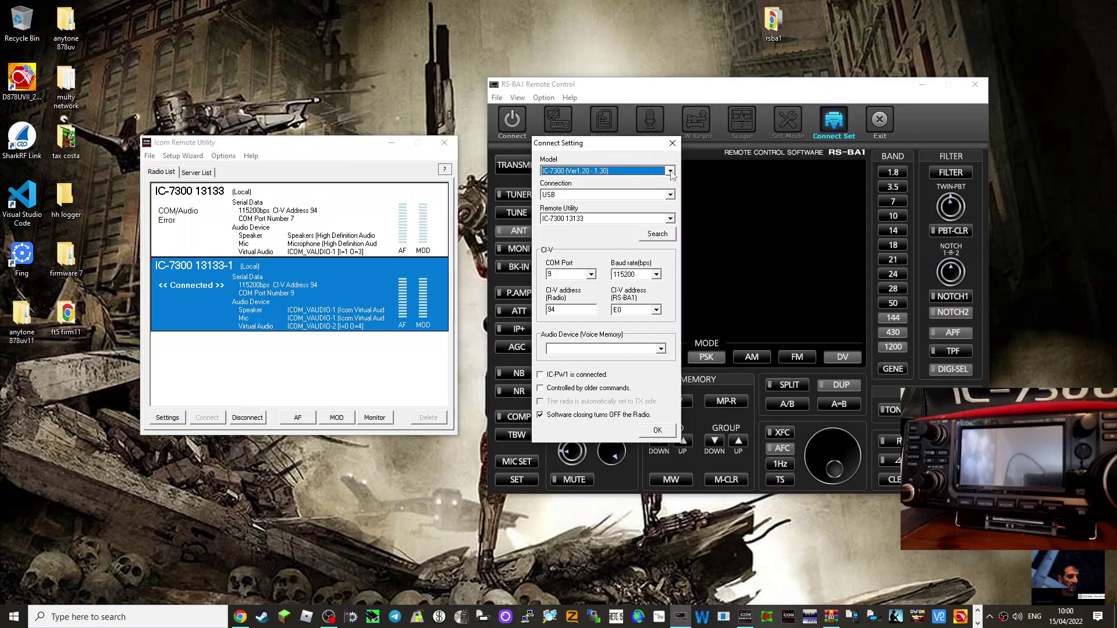
left_click(658, 437)
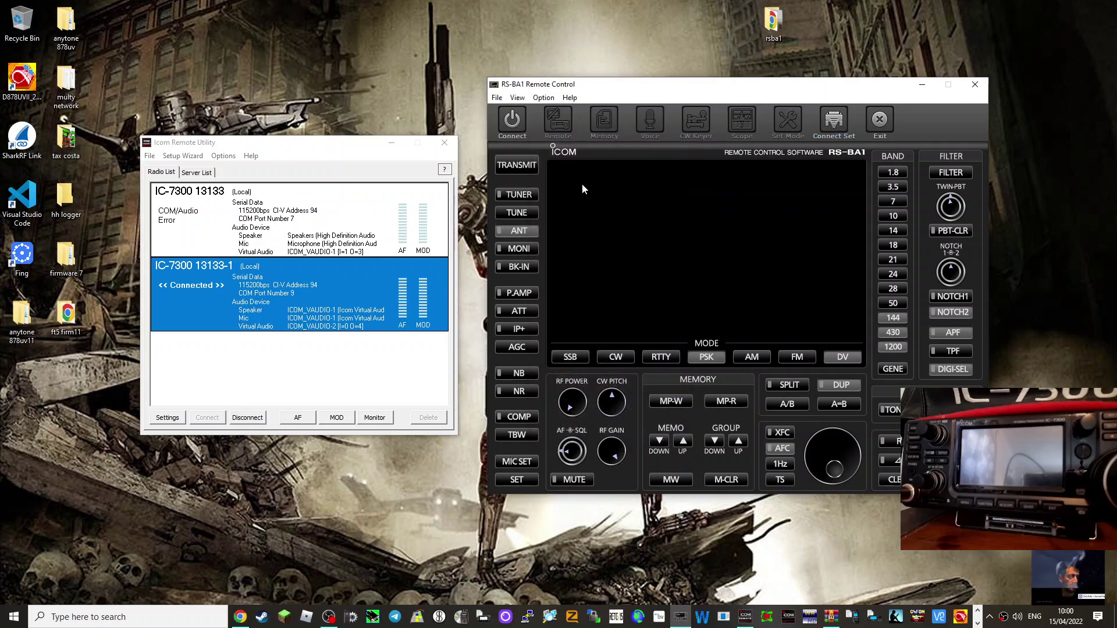
- Connect RS-BA1 to the radio and arrange the Remote Control and Spectrum Scope windows side by side
left_click(519, 119)
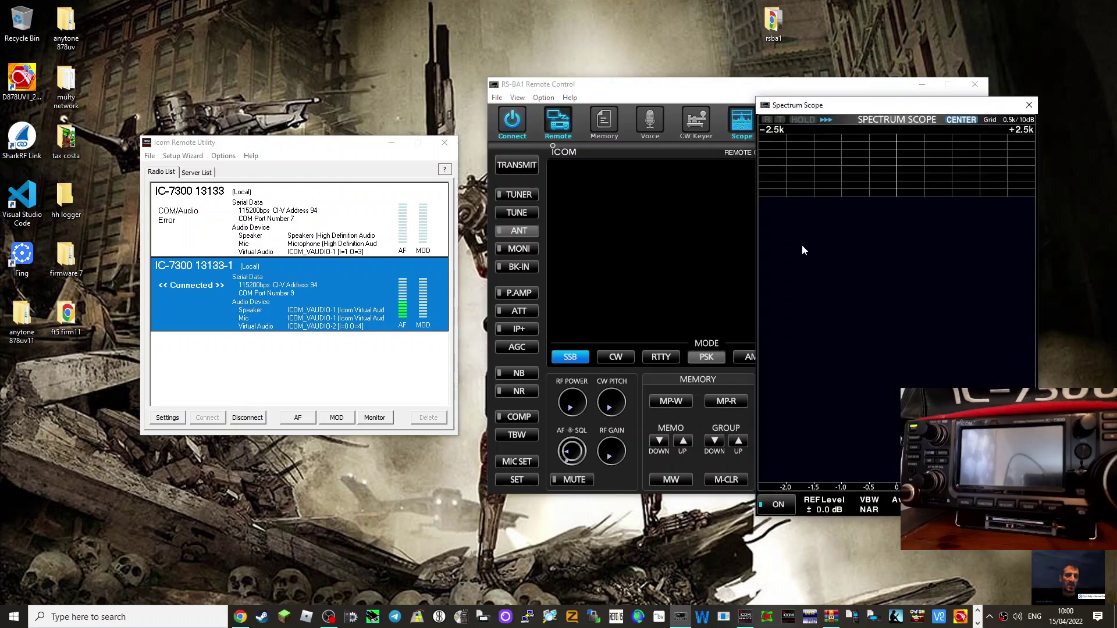
left_click_drag(900, 112, 983, 102)
left_click_drag(792, 92, 593, 99)
left_click_drag(1014, 97, 968, 100)
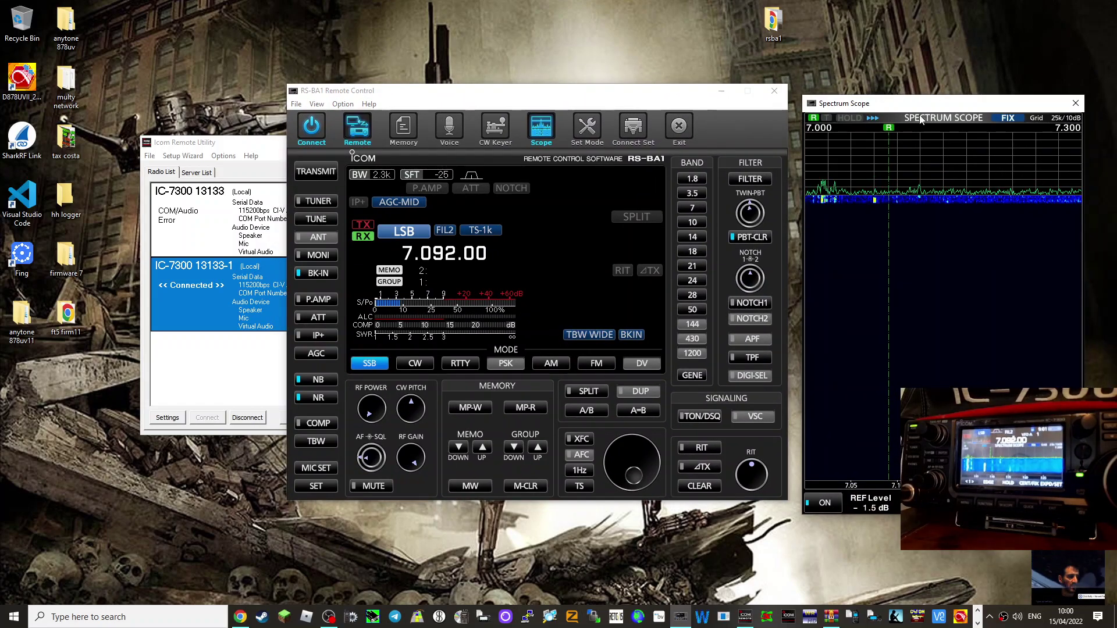
- Tune to the strong signal near 7.078 on the spectrum scope and fine-tune to 7.078.20
left_click(876, 199)
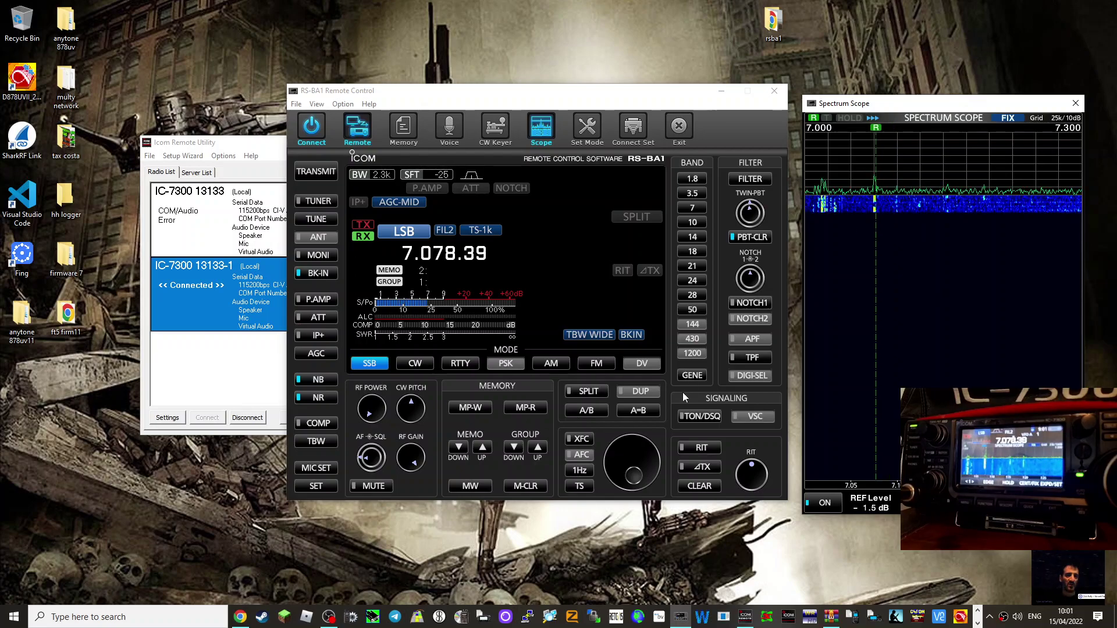
scroll(642, 447, "up", 4)
scroll(642, 447, "down", 20)
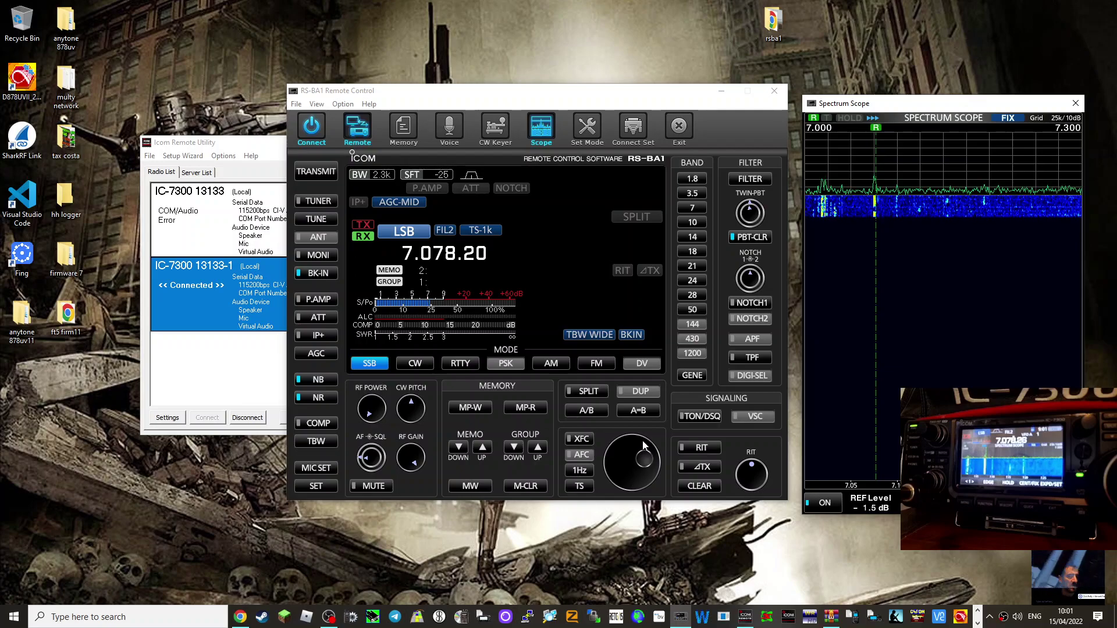
scroll(450, 253, "down", 6)
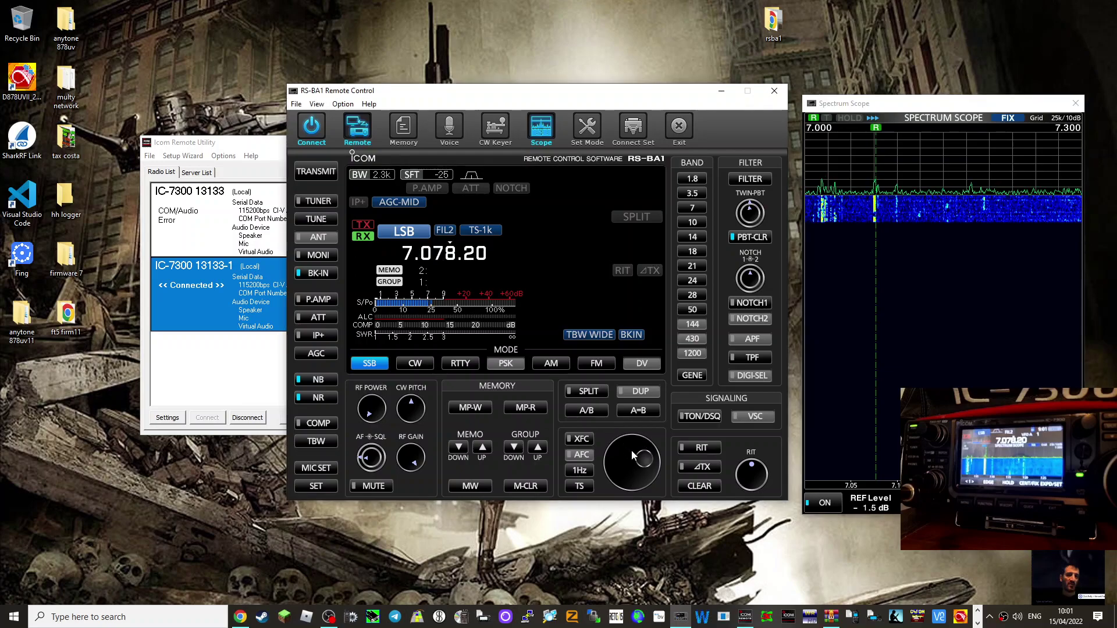
- Tune the radio up the 40 m band with the main dial to 7.172.00
scroll(629, 447, "up", 10)
scroll(628, 445, "down", 4)
scroll(628, 445, "up", 2)
scroll(640, 447, "up", 20)
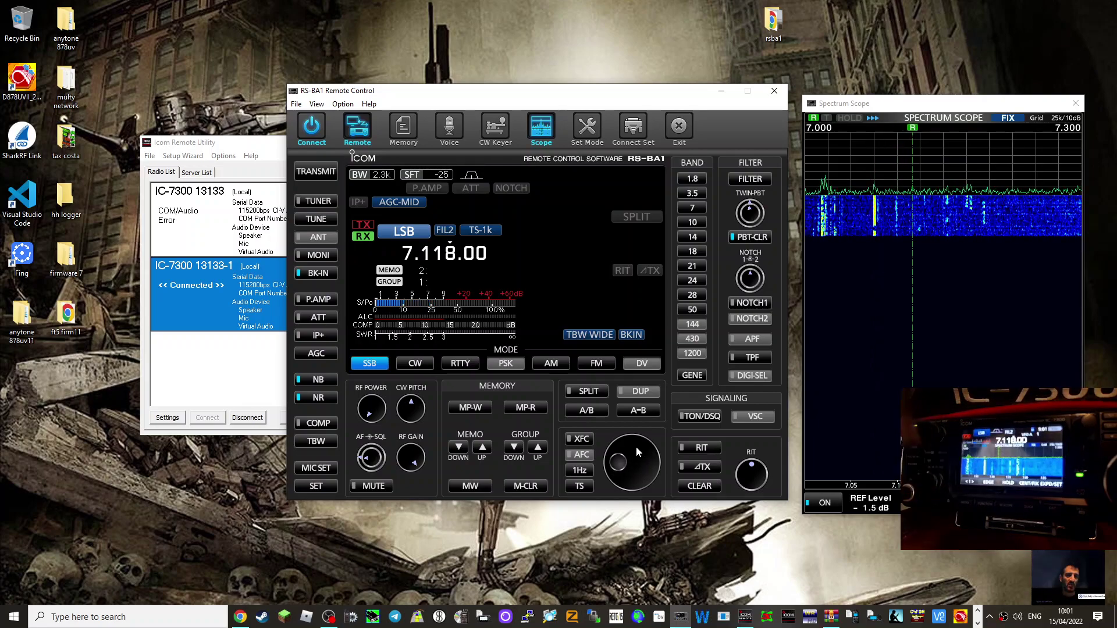
scroll(634, 448, "up", 5)
scroll(633, 449, "up", 20)
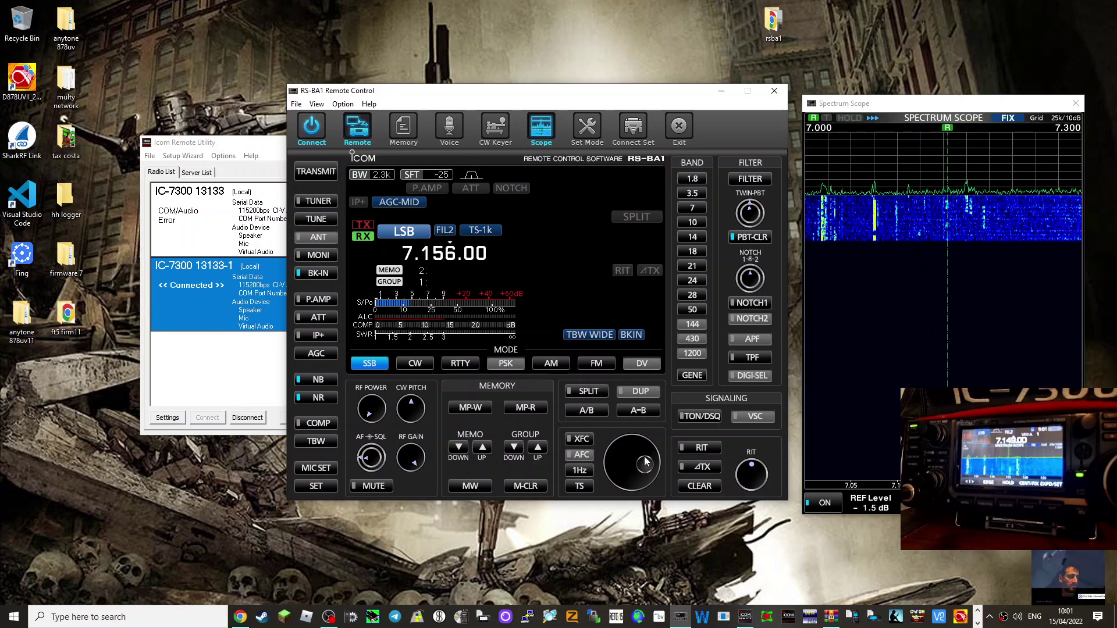
scroll(644, 456, "up", 18)
scroll(644, 453, "down", 4)
scroll(643, 454, "up", 1)
scroll(643, 454, "down", 3)
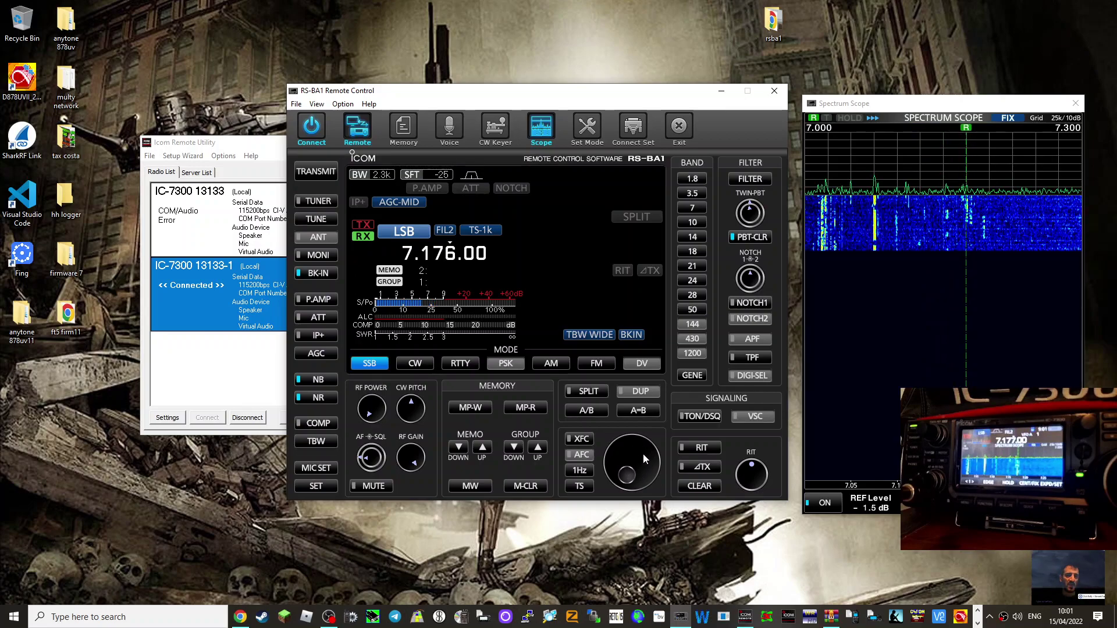
scroll(643, 454, "down", 4)
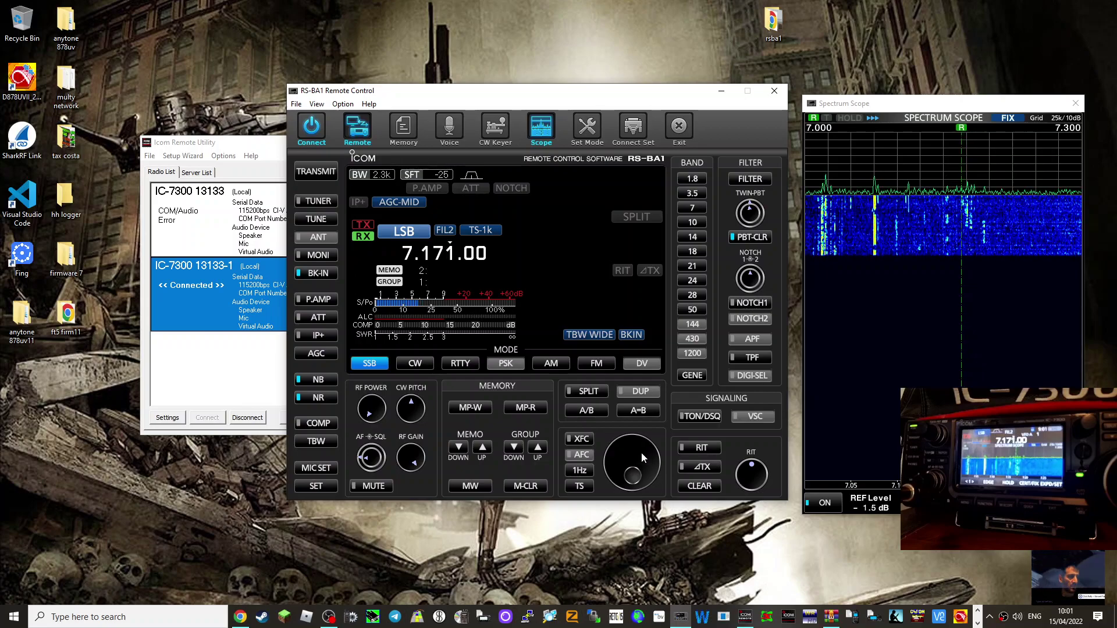
scroll(641, 453, "up", 1)
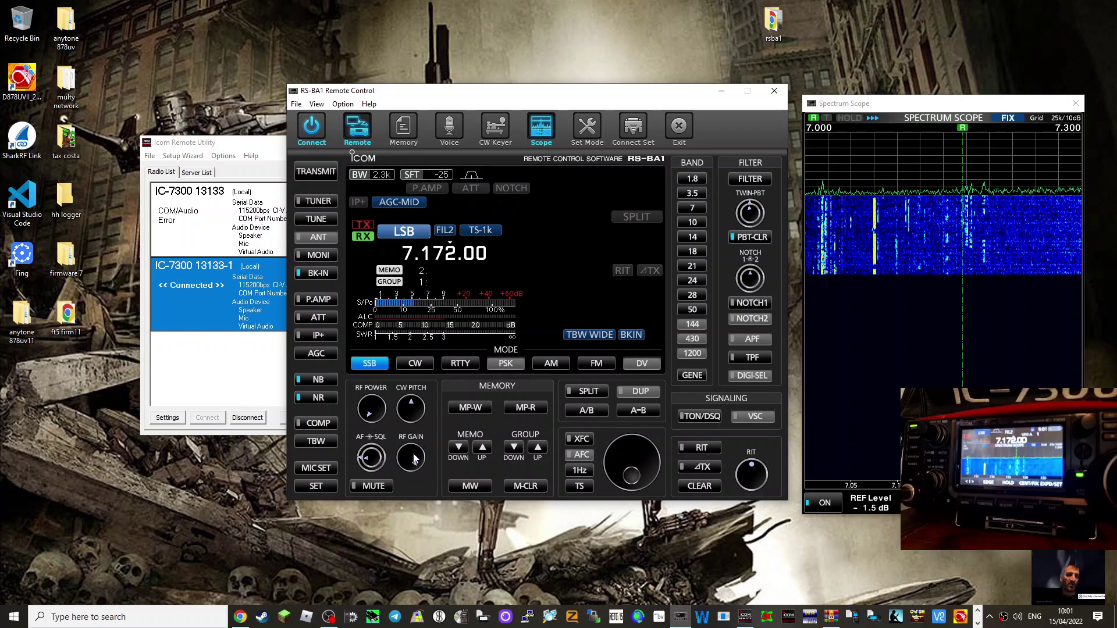
- Reduce the RF gain and tune back and forth around the signal, settling on 7.172.00
scroll(415, 456, "down", 2)
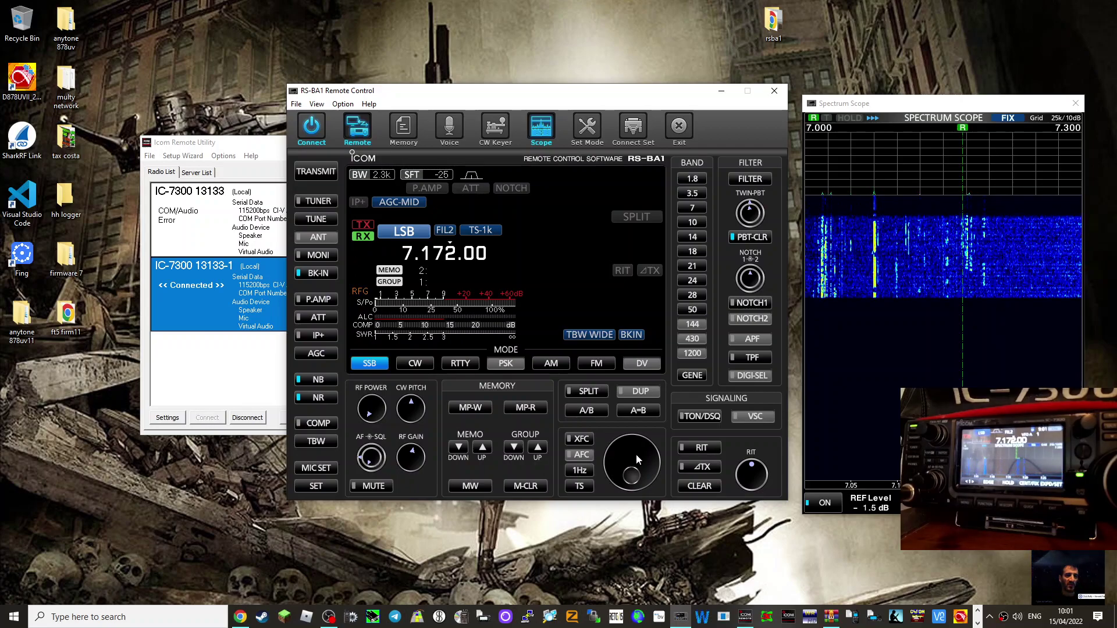
scroll(632, 451, "down", 1)
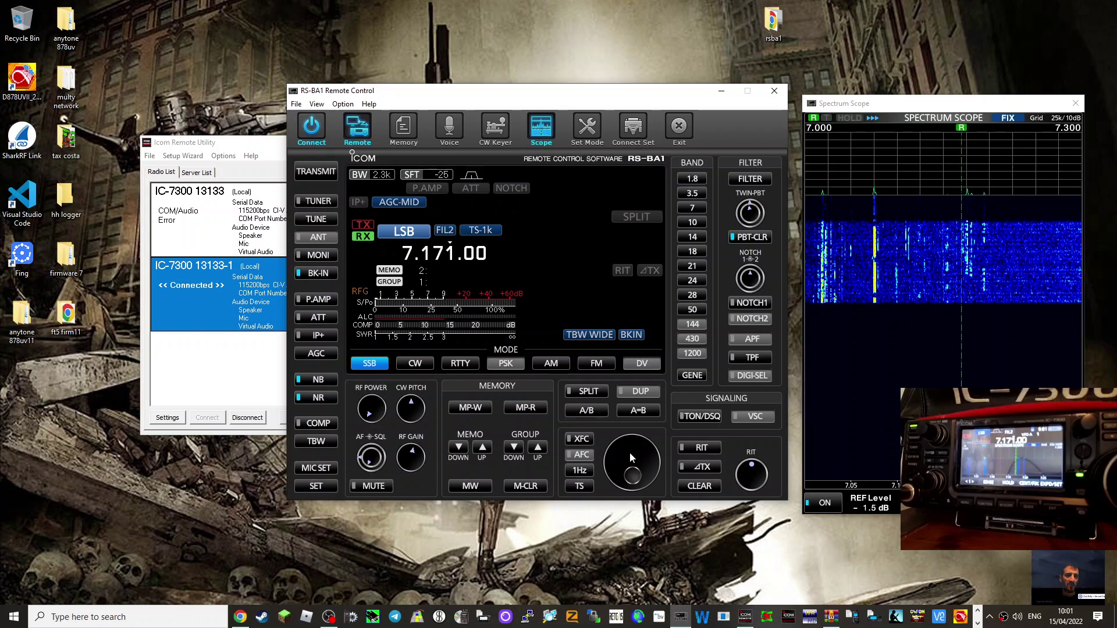
scroll(630, 452, "up", 4)
scroll(629, 452, "down", 3)
scroll(629, 452, "up", 3)
scroll(629, 452, "down", 3)
scroll(630, 452, "up", 3)
scroll(629, 452, "down", 2)
scroll(629, 452, "down", 2)
scroll(629, 452, "up", 1)
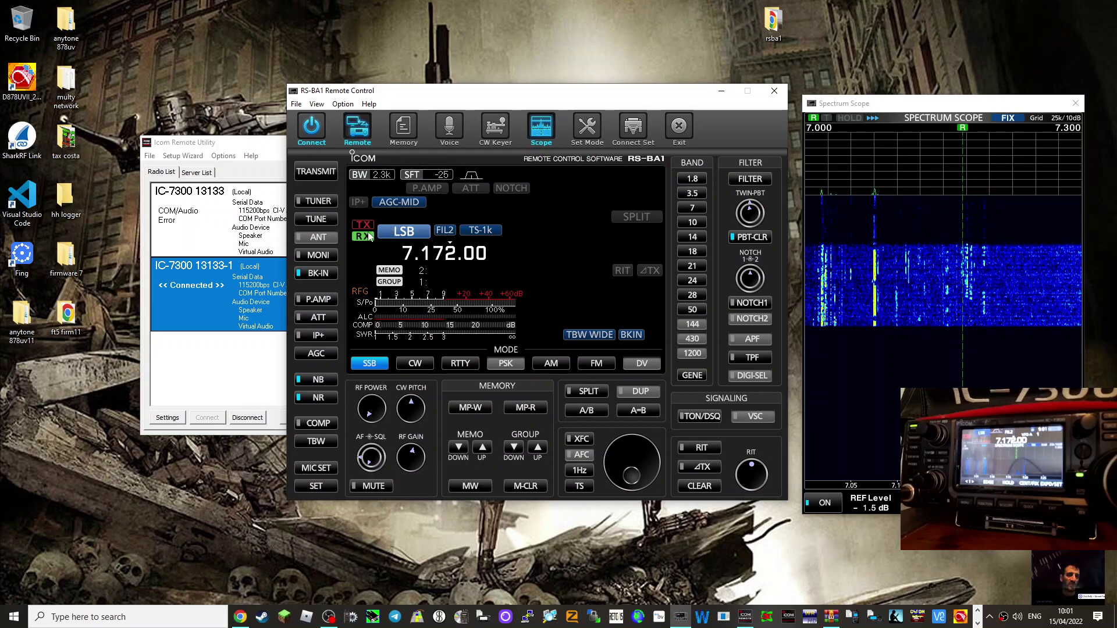
- Change the receive filter from FIL2 to FIL1 and set the preamplifier to P.AMP 2
left_click(319, 201)
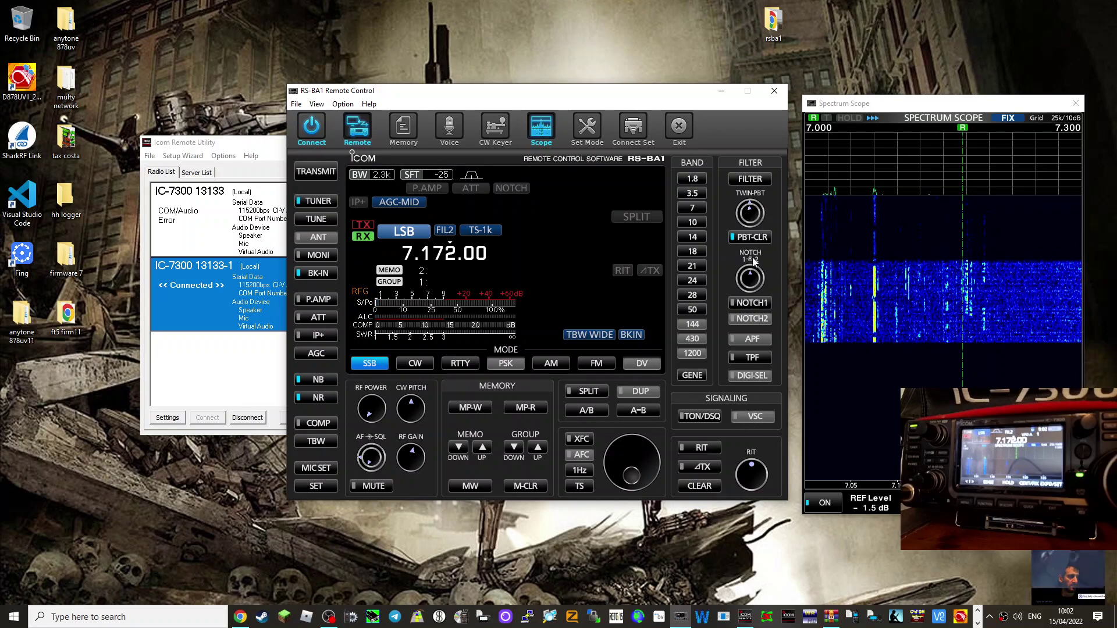
left_click(750, 181)
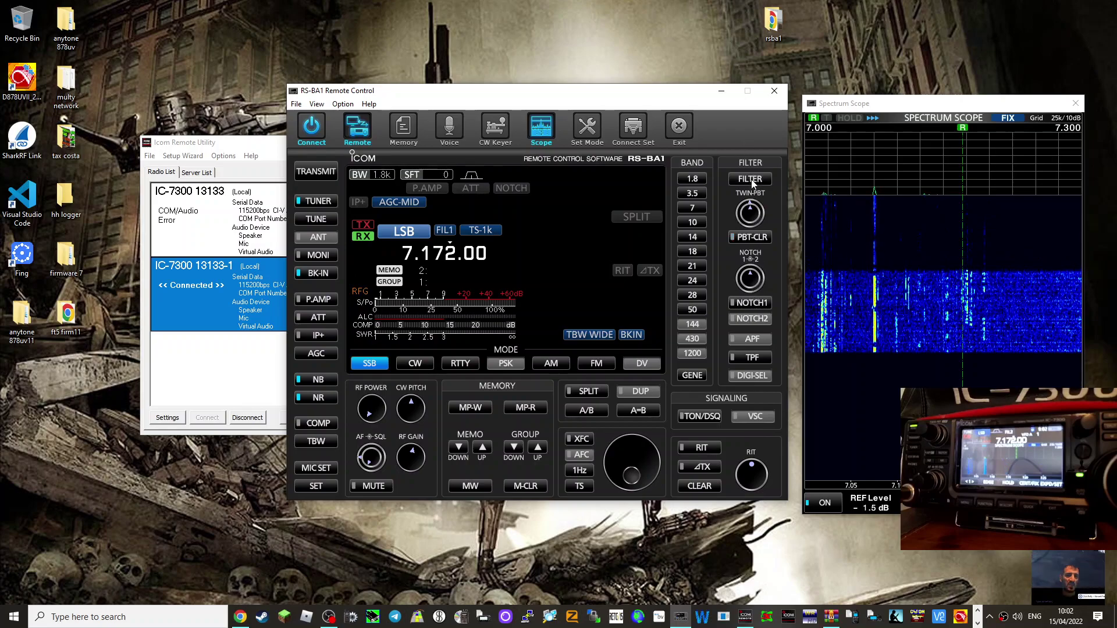
left_click(751, 180)
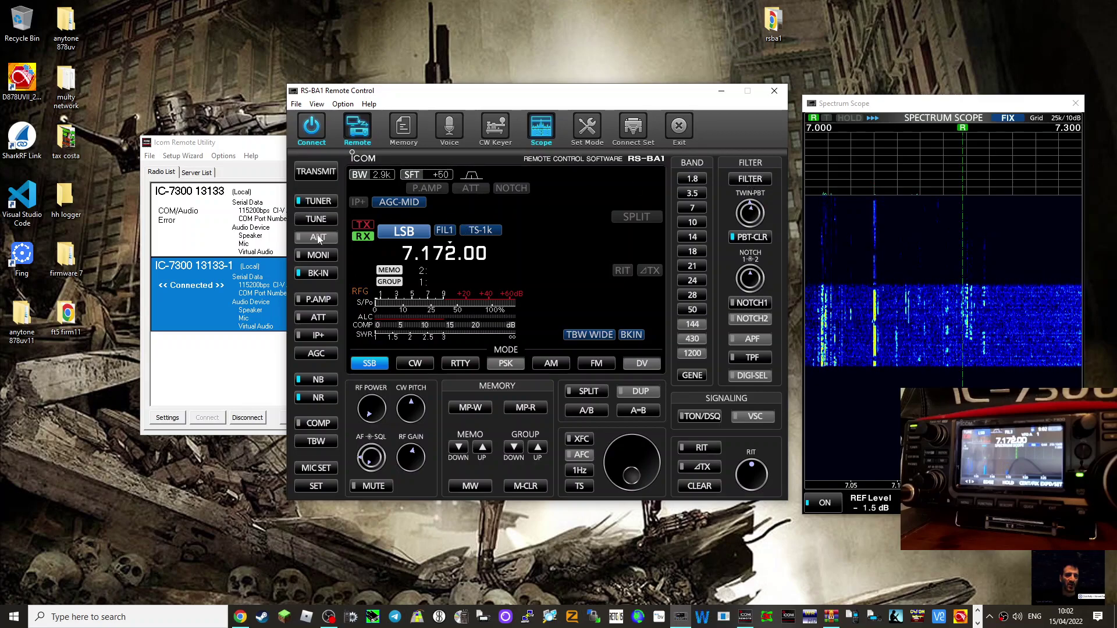
left_click(317, 300)
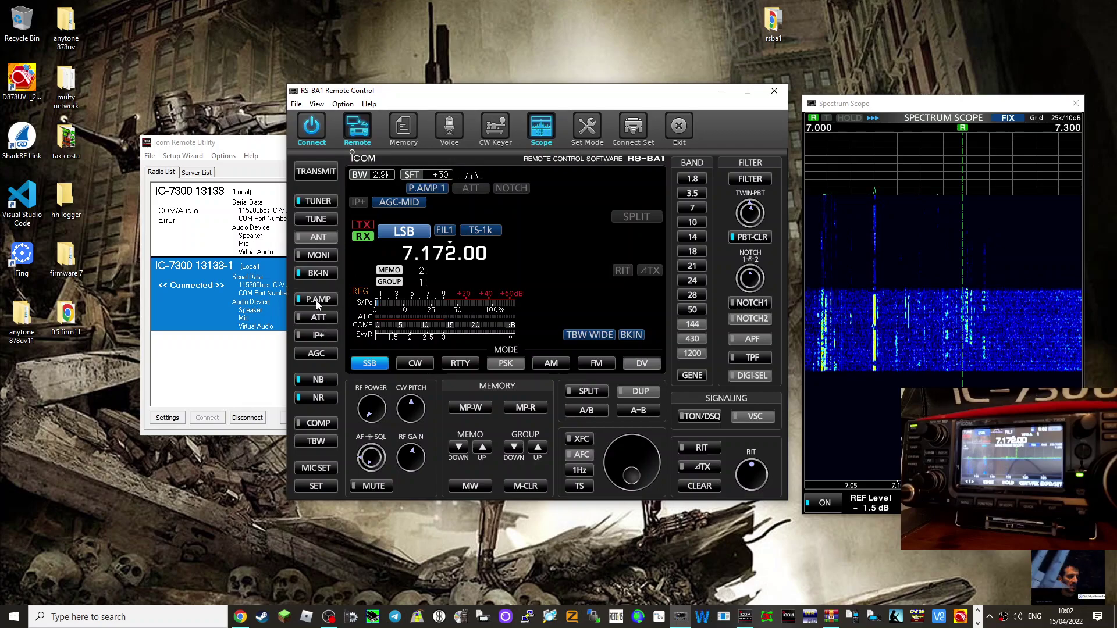
left_click(317, 300)
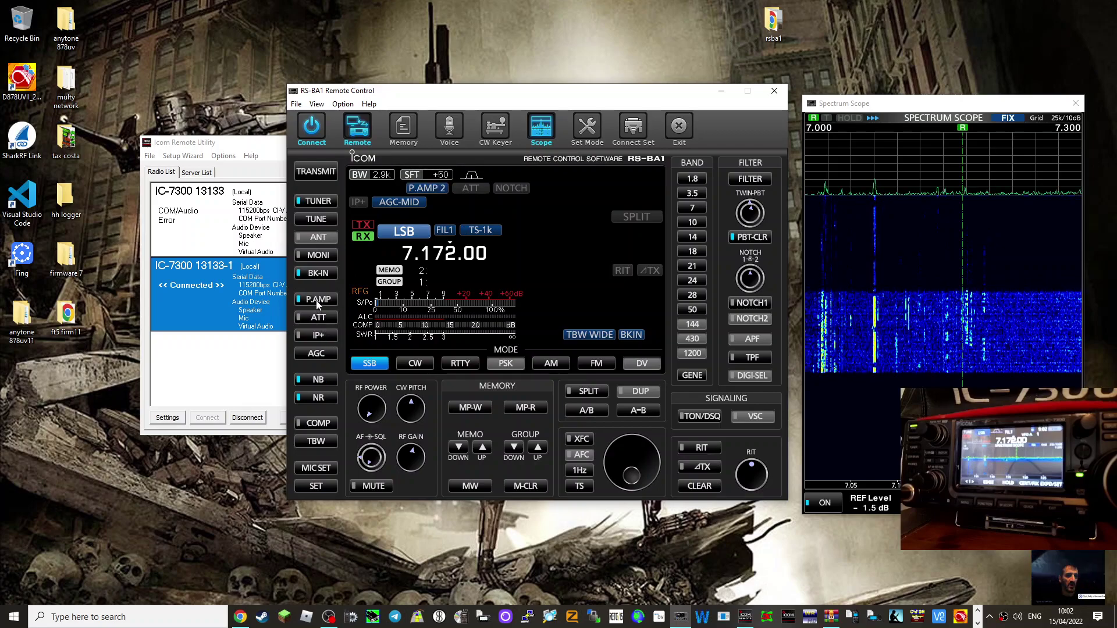
- Open the Memory Channel Editor to view the stored channels, and close it again
left_click(410, 128)
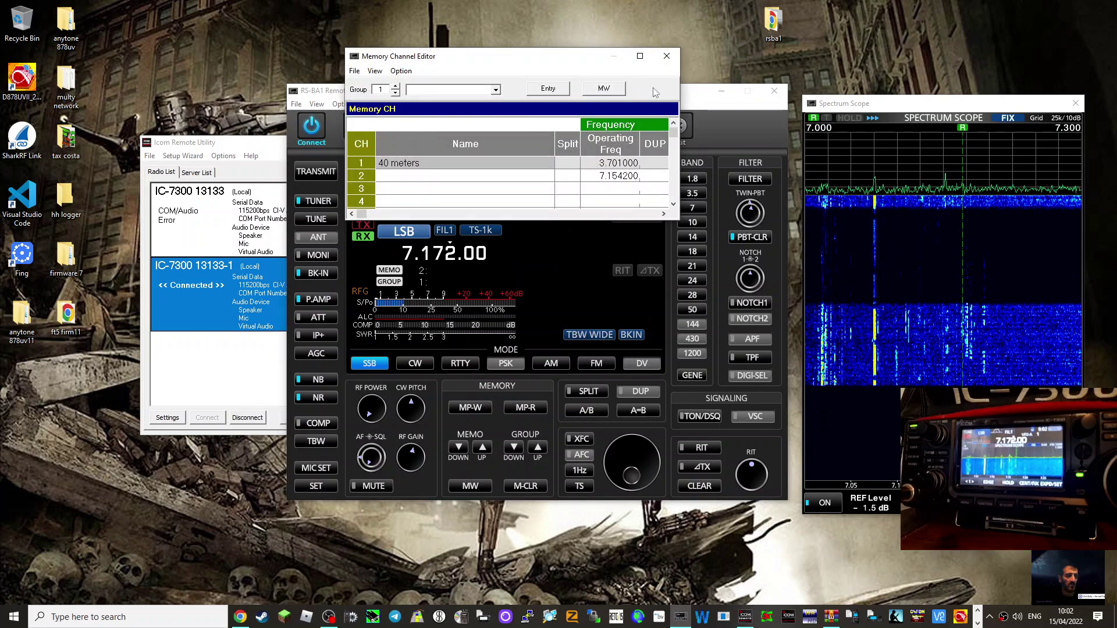
left_click(667, 56)
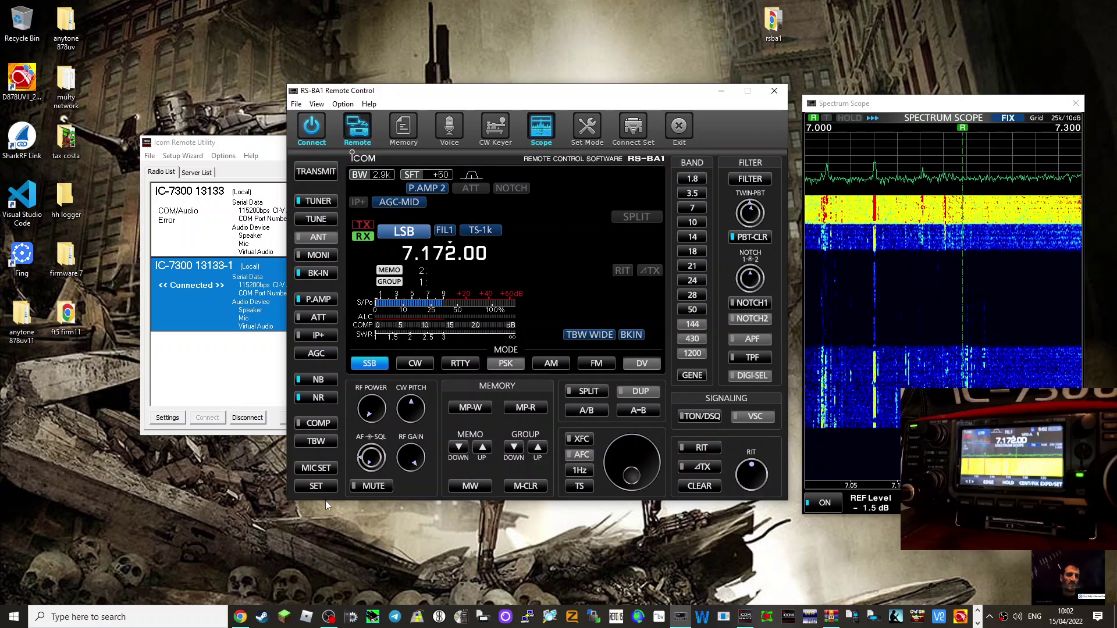
left_click(315, 399)
left_click(318, 383)
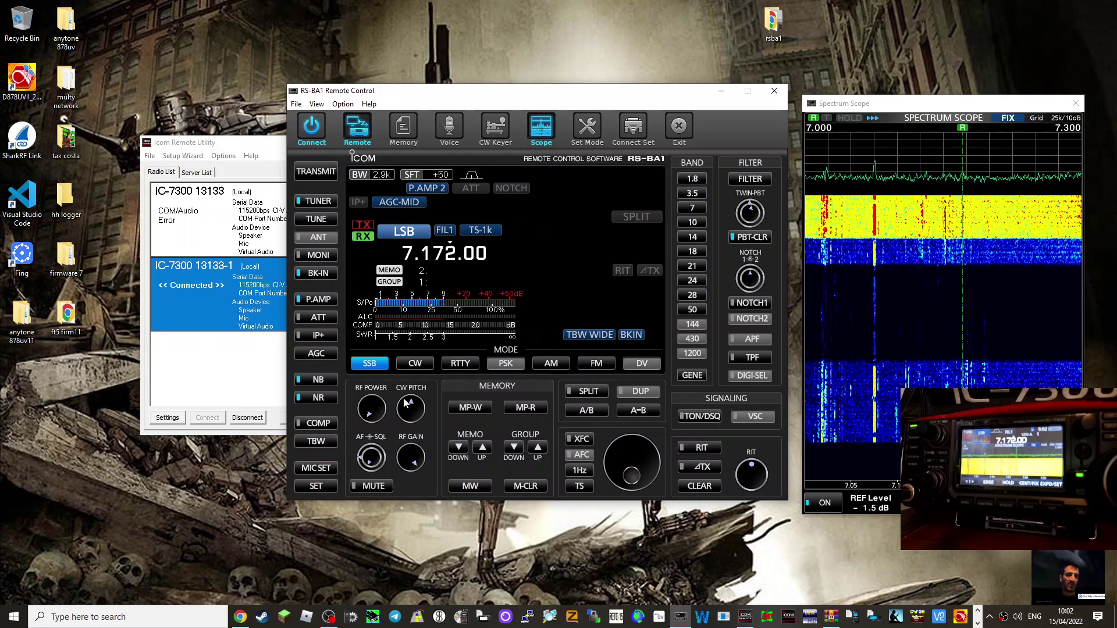
left_click(354, 487)
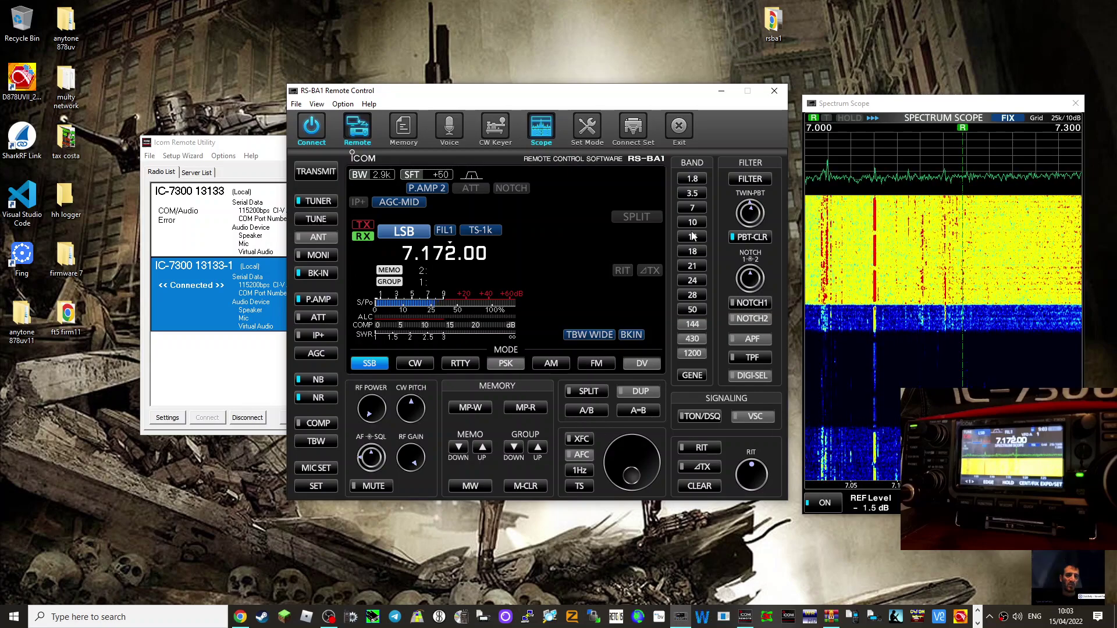
- Adjust the receiver's RF gain up and down, leaving it at a reduced level
scroll(414, 458, "down", 1)
scroll(415, 456, "up", 2)
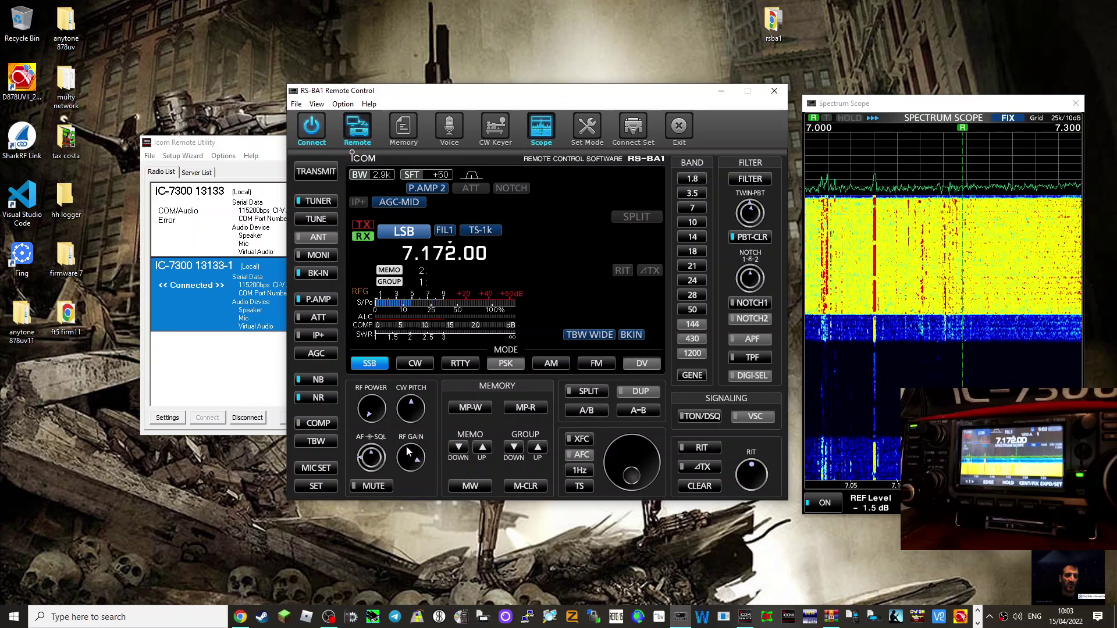
scroll(406, 447, "down", 2)
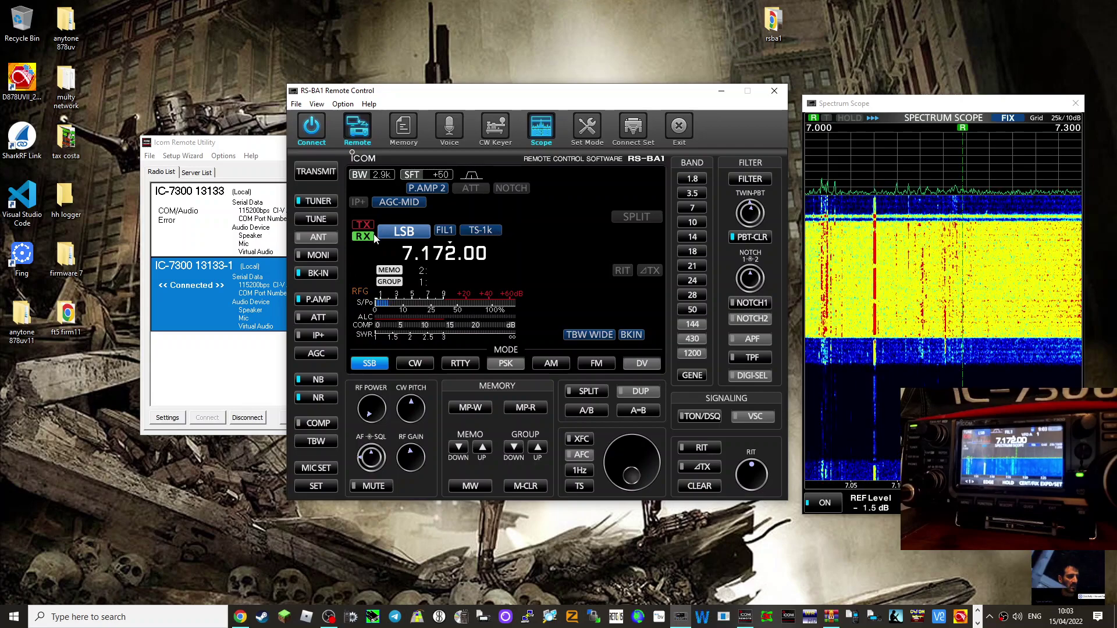
- Switch to Icom Remote Utility, show its server list and move its window clear of the radio controls
left_click(220, 378)
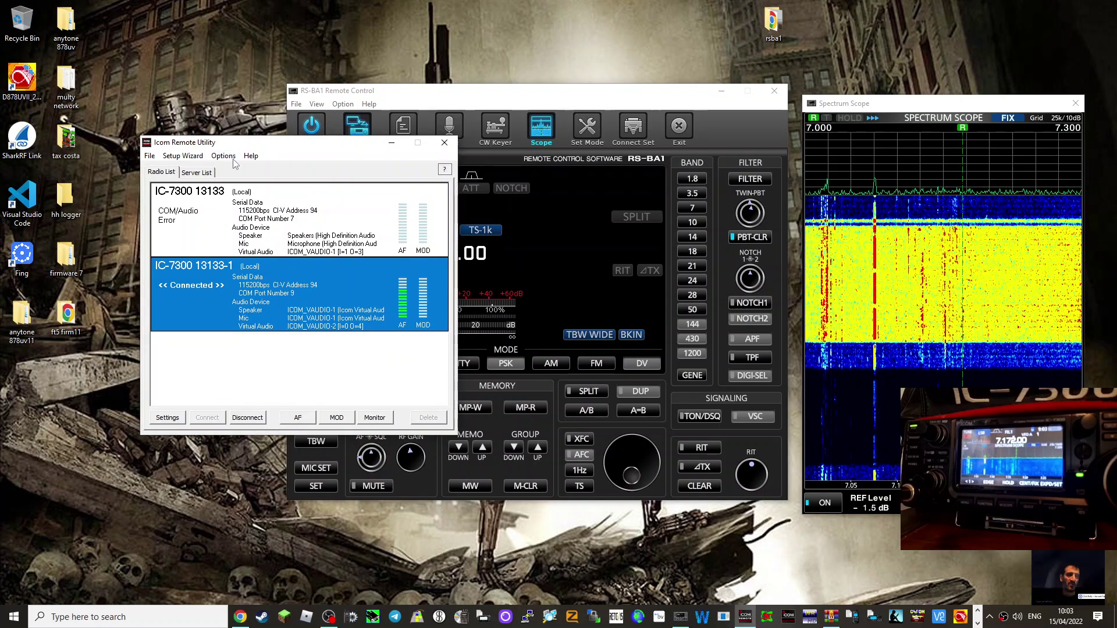
left_click(205, 173)
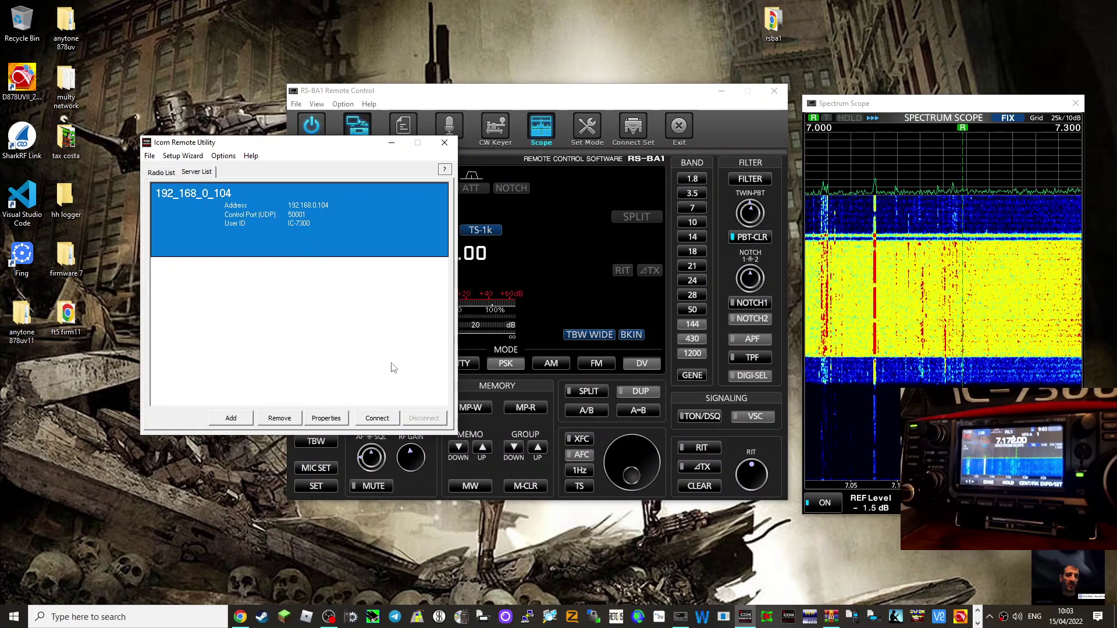
left_click_drag(327, 150, 263, 158)
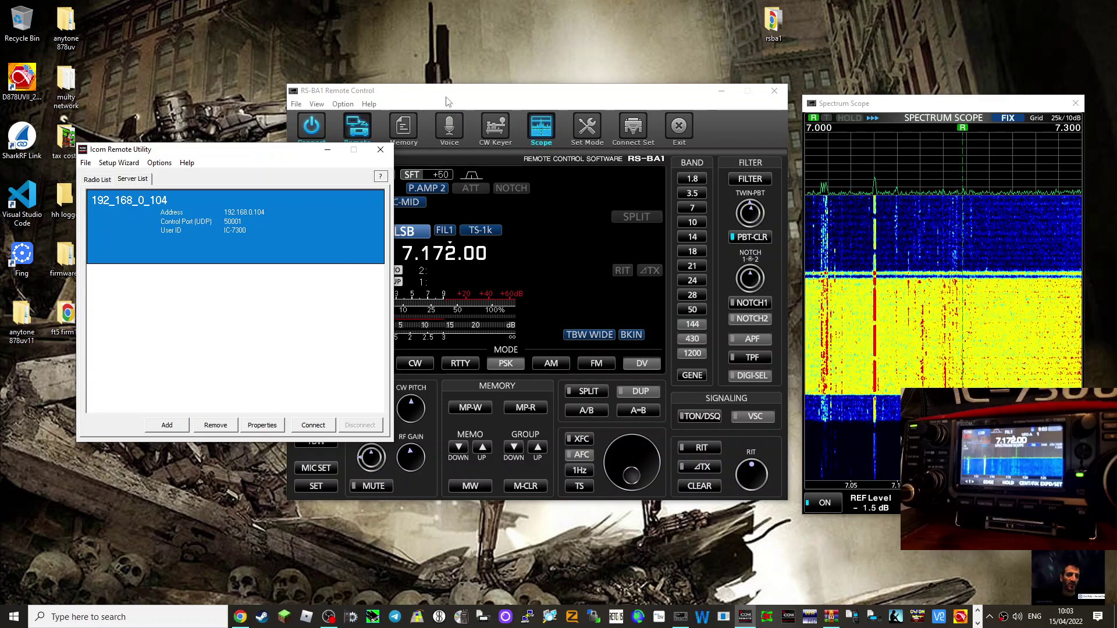
left_click_drag(302, 151, 228, 160)
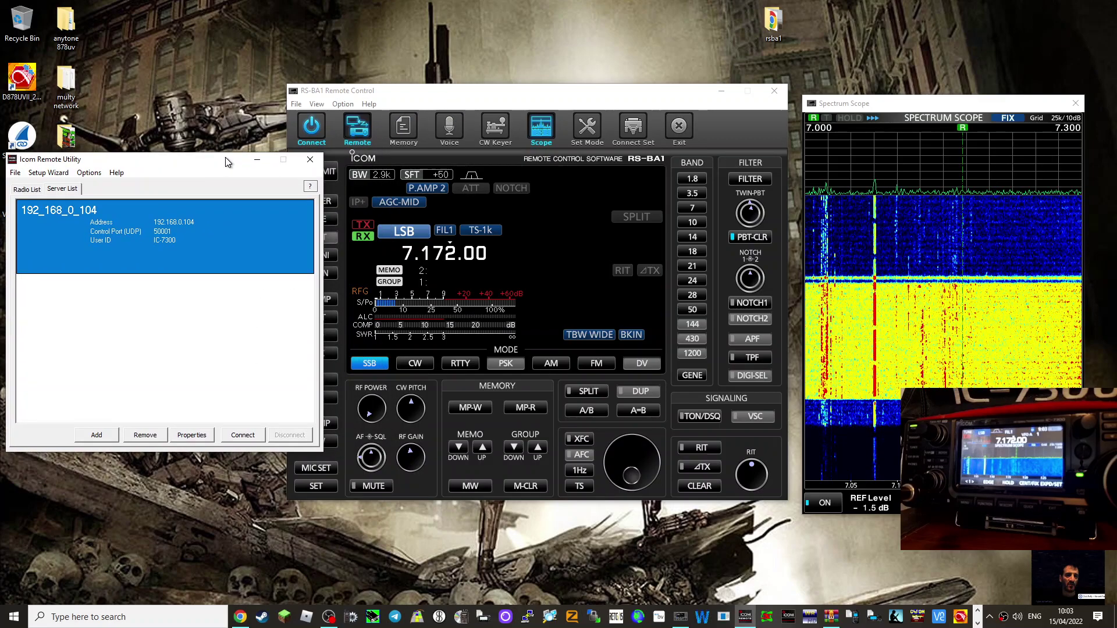
- Reposition the RS-BA1 Remote Control window between the Icom Remote Utility and Spectrum Scope windows
left_click(669, 93)
left_click_drag(646, 97, 657, 82)
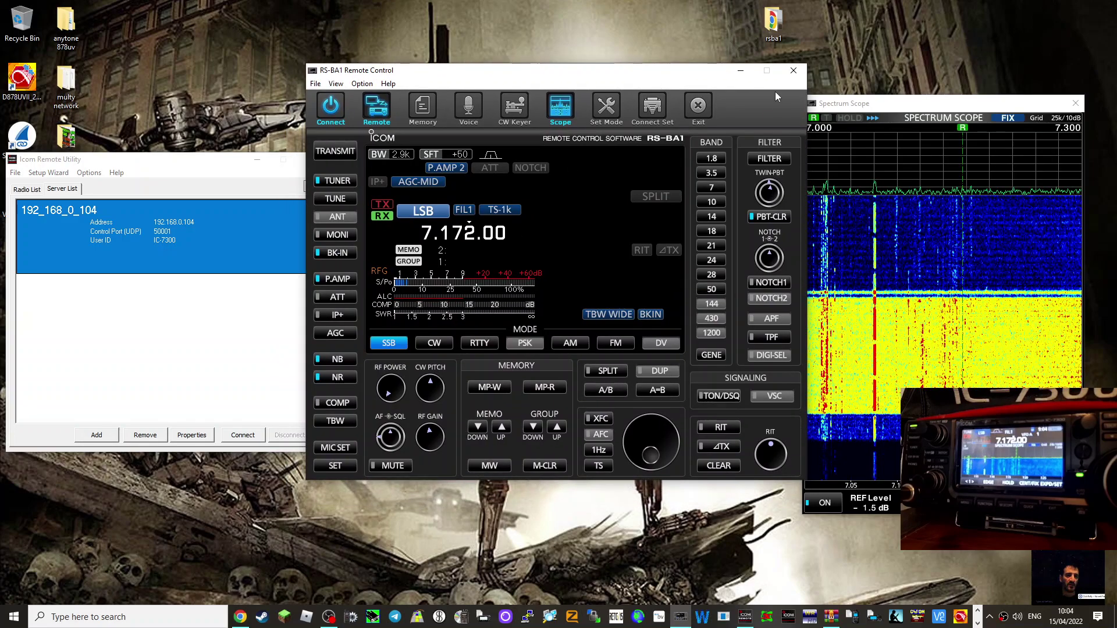
left_click_drag(706, 76, 655, 75)
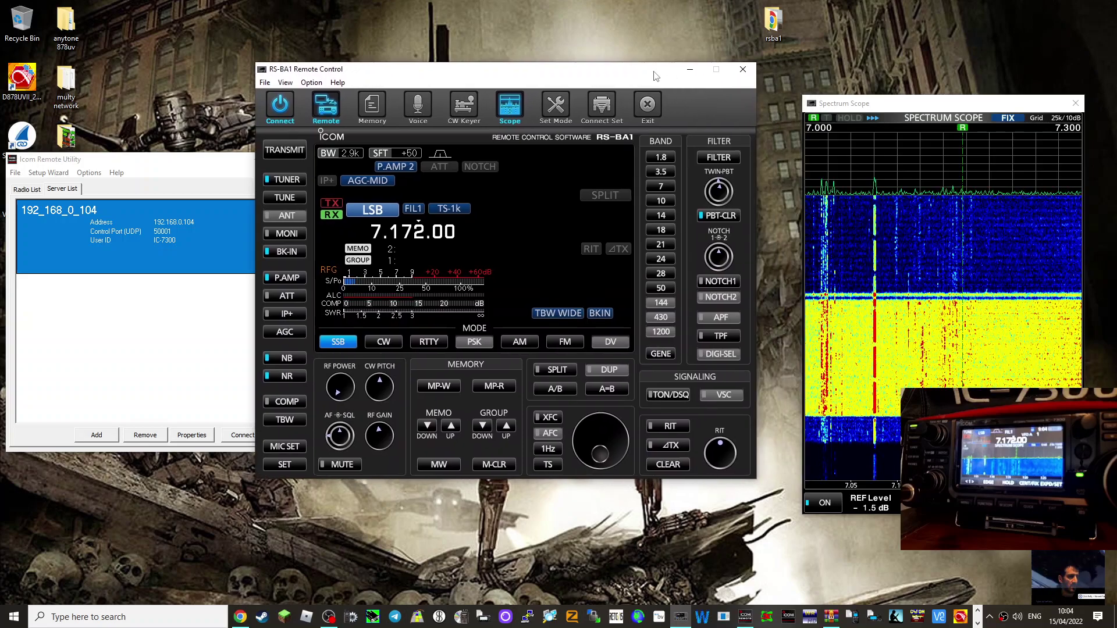
- Clear the CW Keyer log, add the M2 message (UR 5NN) to the keyer input, and close the keyer
left_click(464, 105)
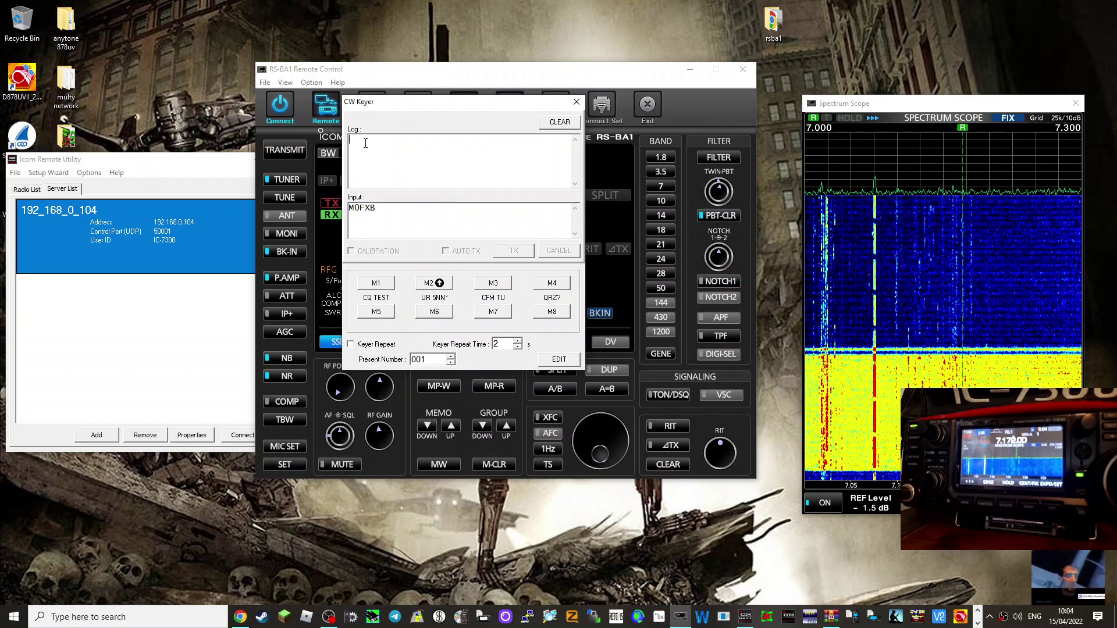
left_click(561, 122)
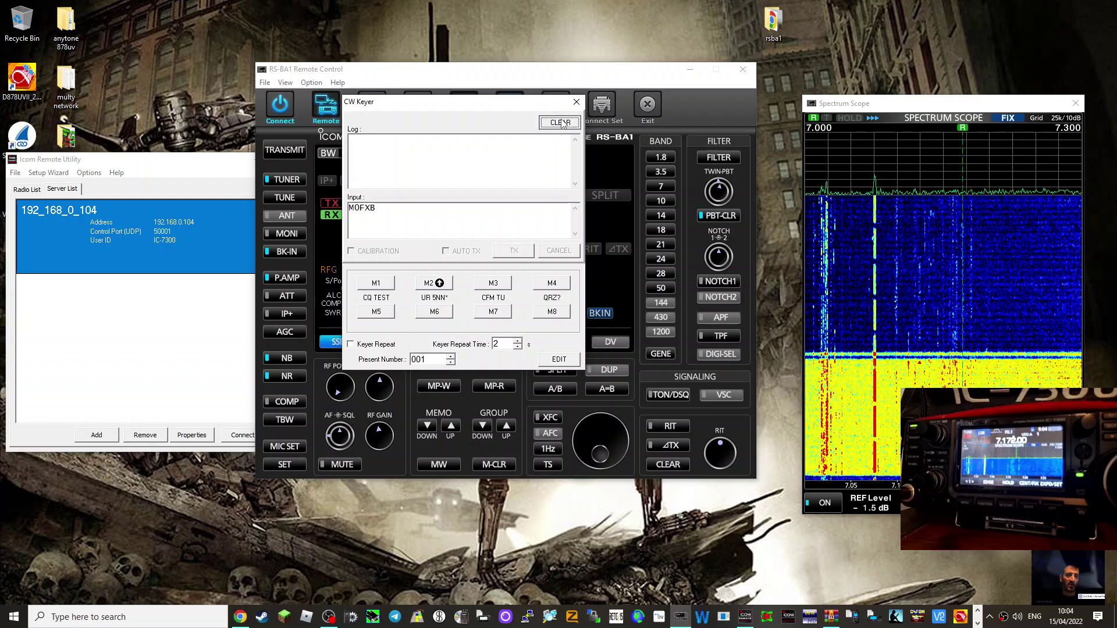
left_click(436, 283)
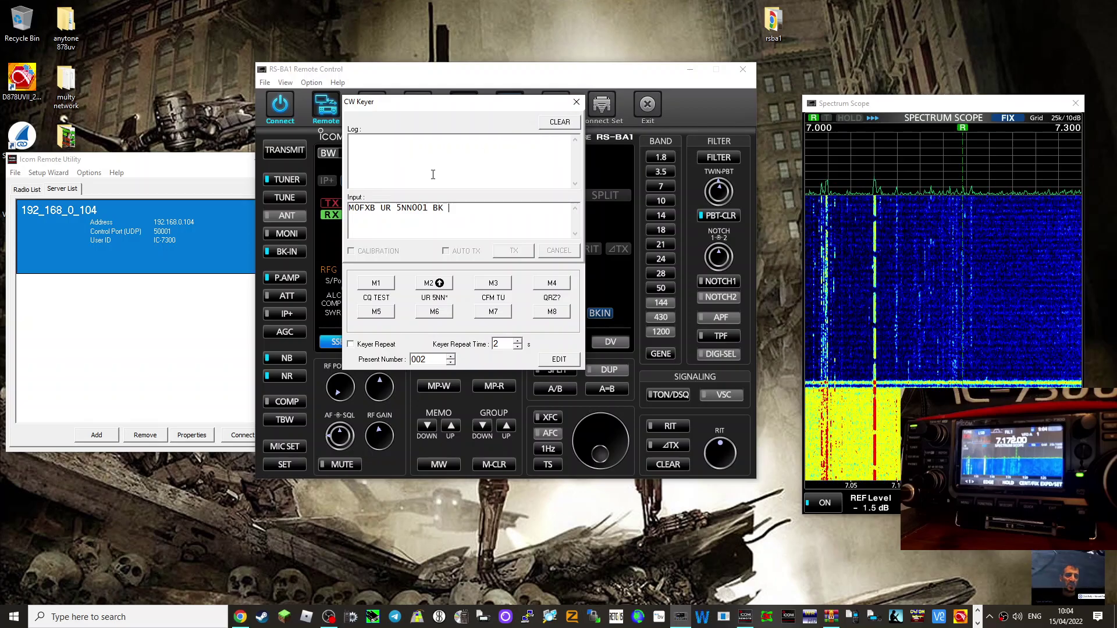
left_click(576, 101)
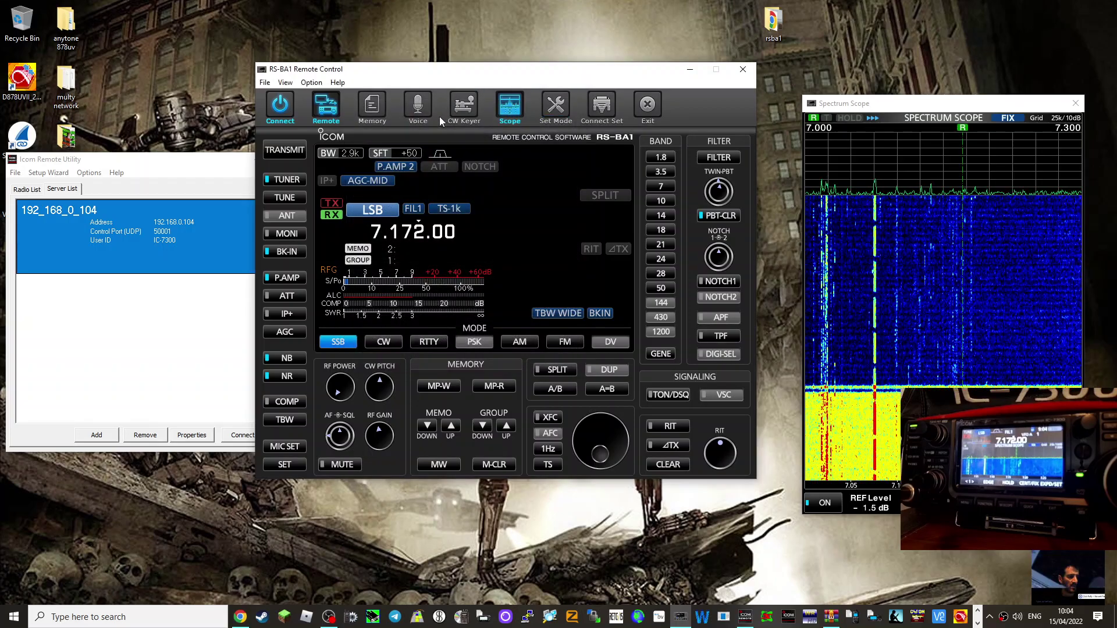
- Open the Voice Memory window to view its T1 to T8 slots, and close it again
left_click(421, 107)
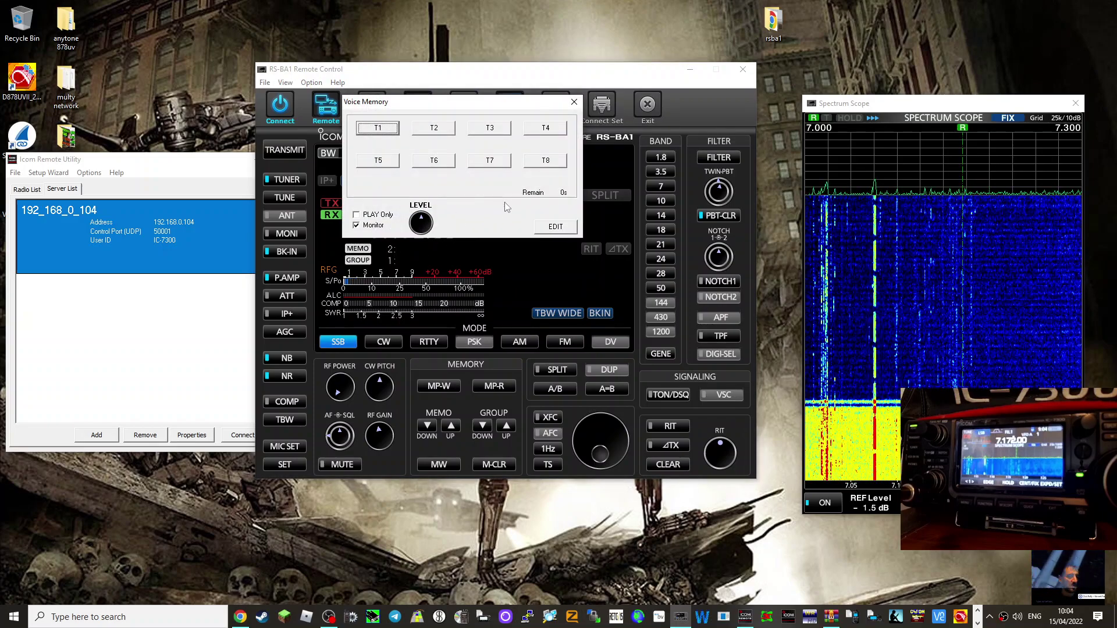
left_click(574, 102)
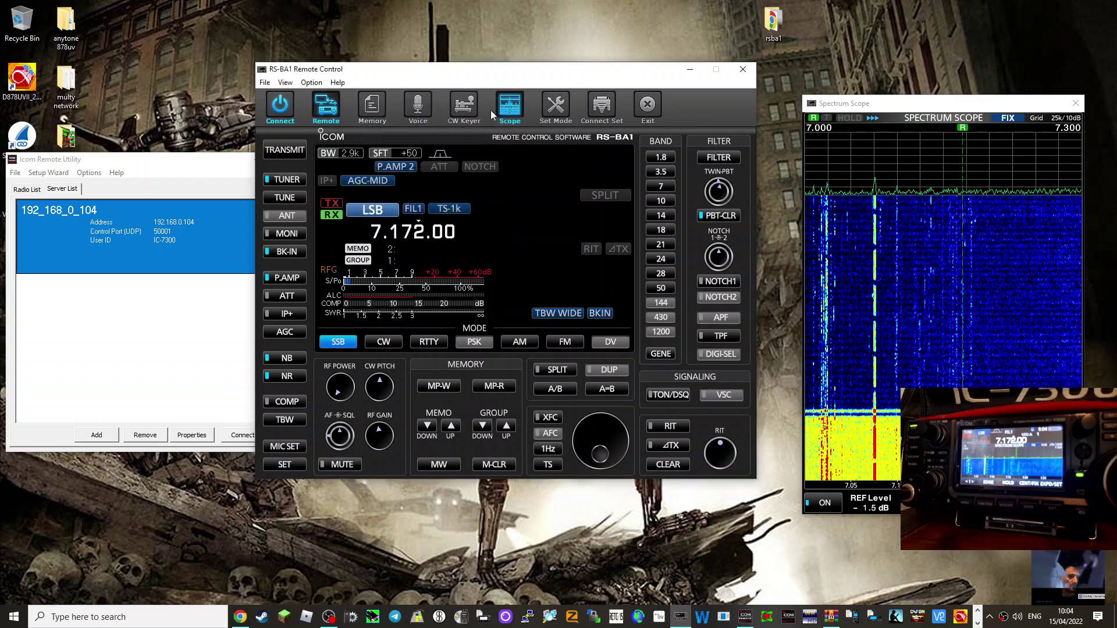
left_click(326, 105)
left_click(333, 109)
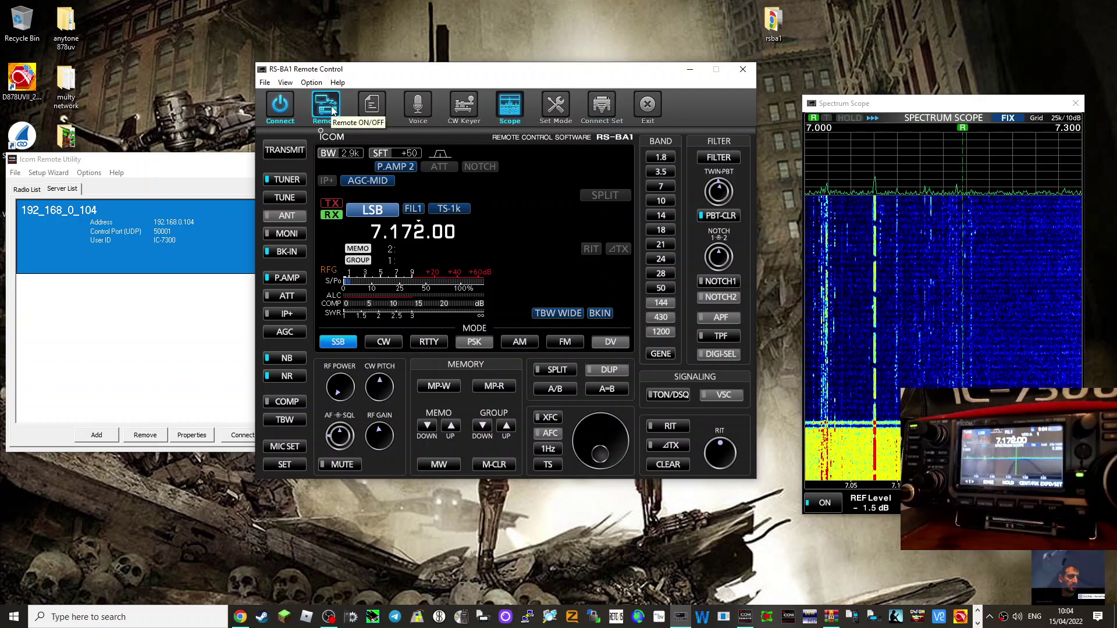
left_click(333, 110)
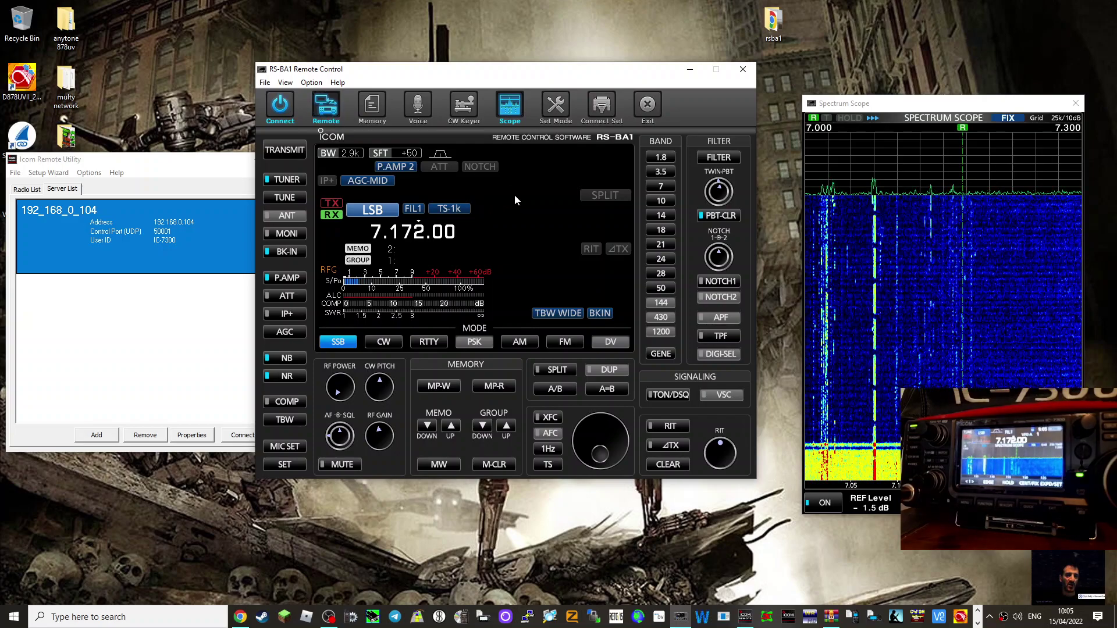
- Move the Spectrum Scope closer to the radio controls and tune on its waterfall to 7.139.52 and finally 7.080.28
left_click_drag(907, 103, 887, 91)
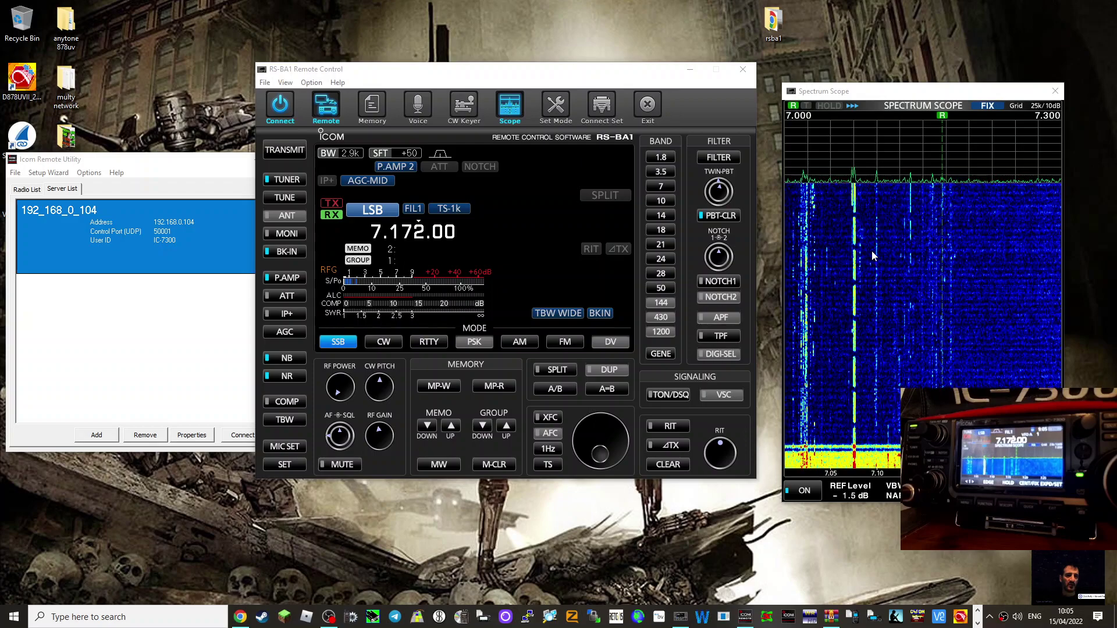
left_click(851, 235)
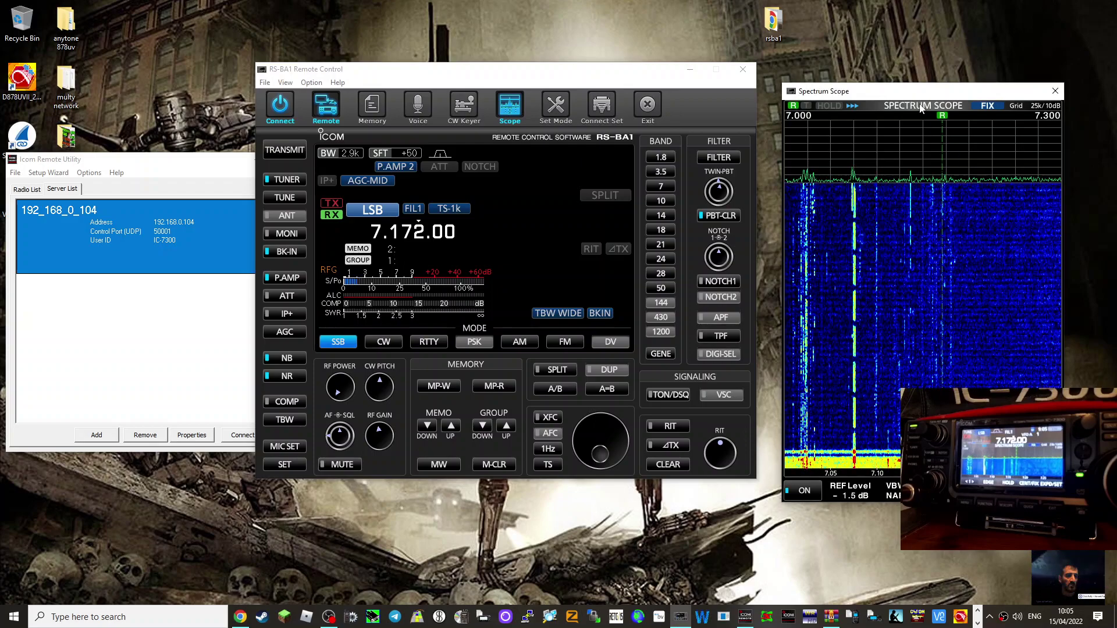
left_click(913, 209)
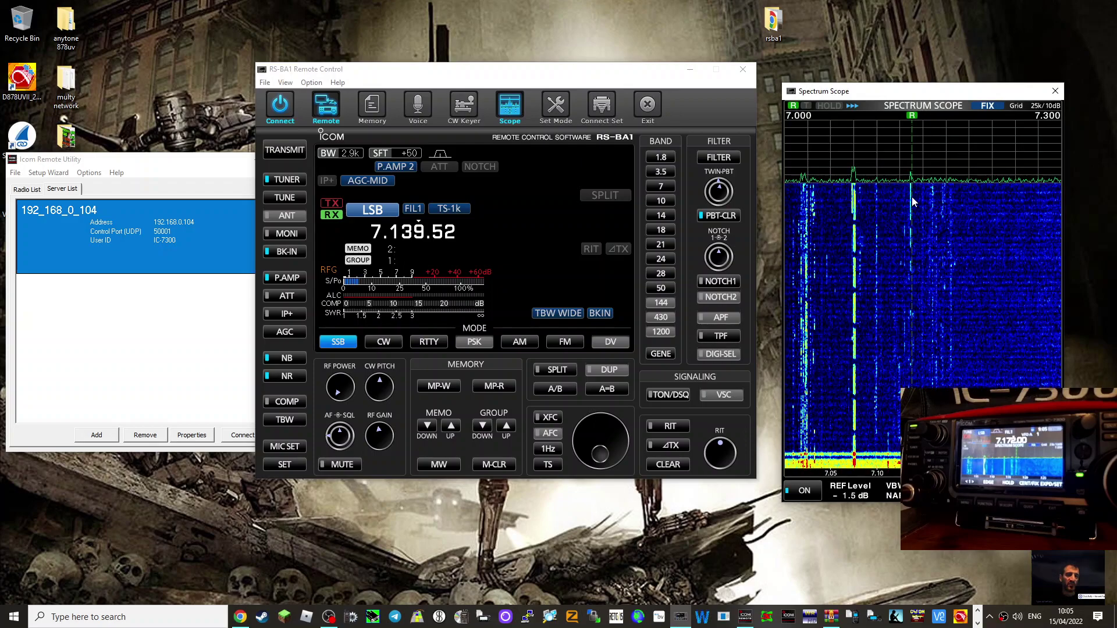
left_click(856, 198)
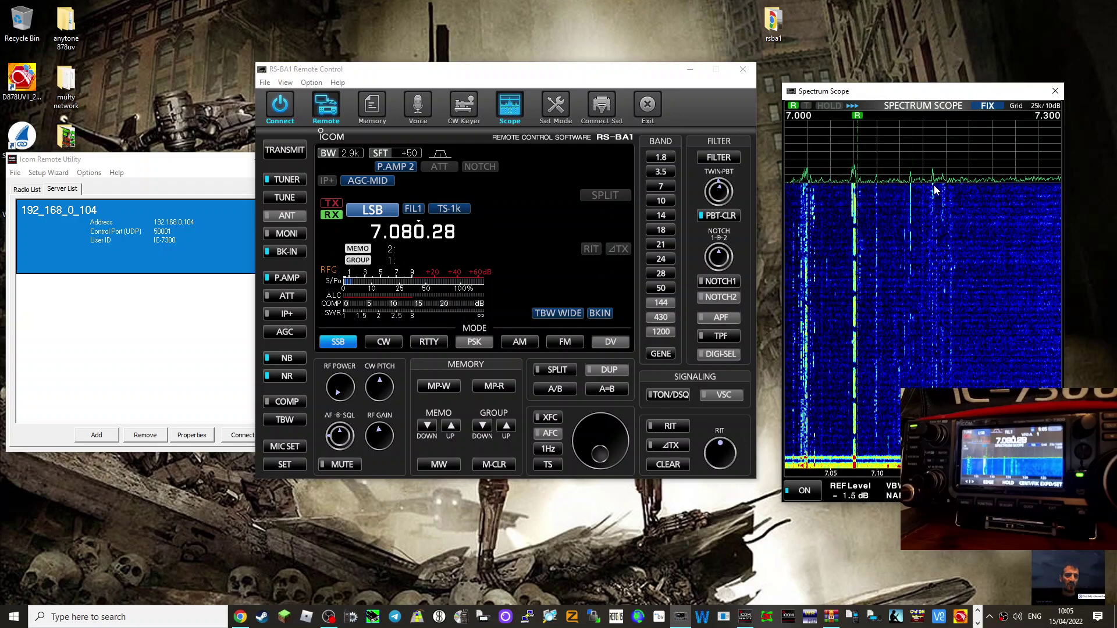
left_click(375, 234)
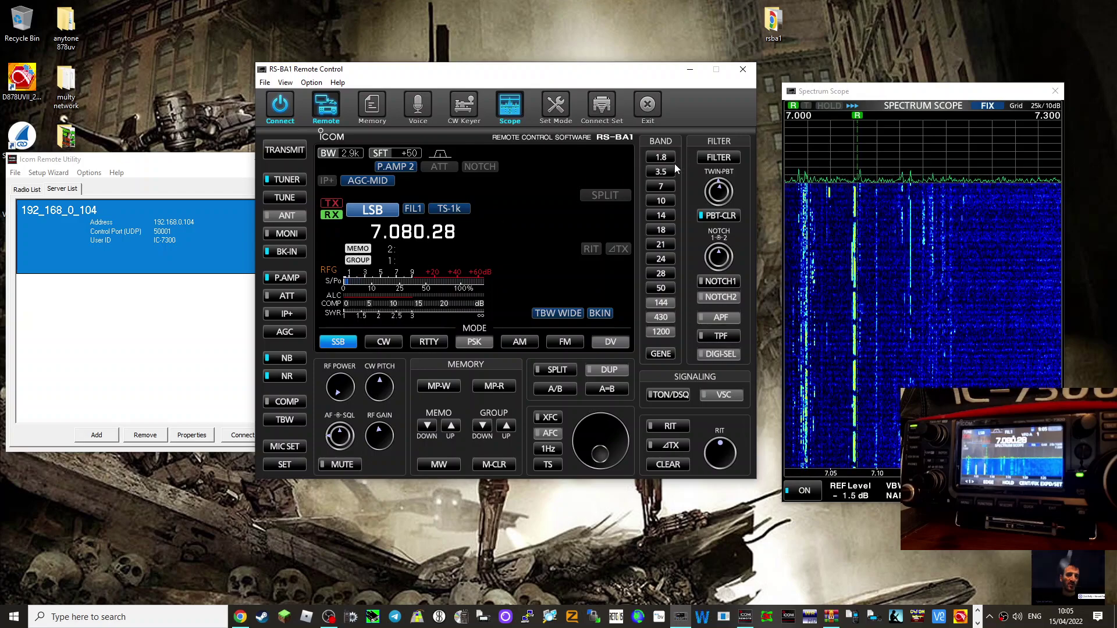
- Switch to the 3.5 MHz band and on to the 14 MHz band, and adjust the RF power up and down
left_click(661, 172)
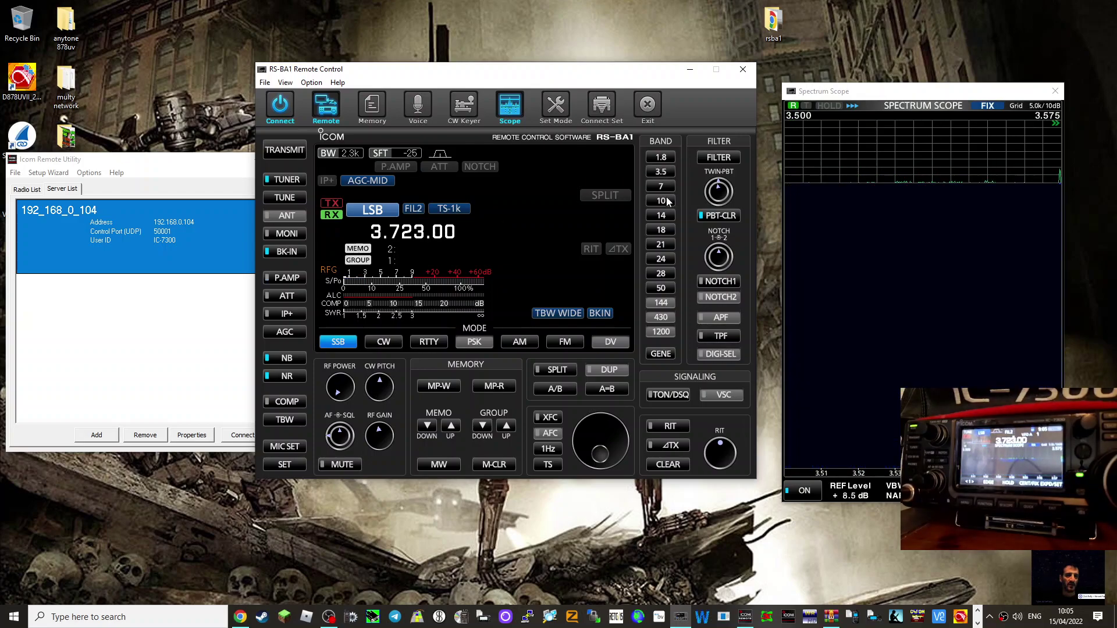
left_click(669, 217)
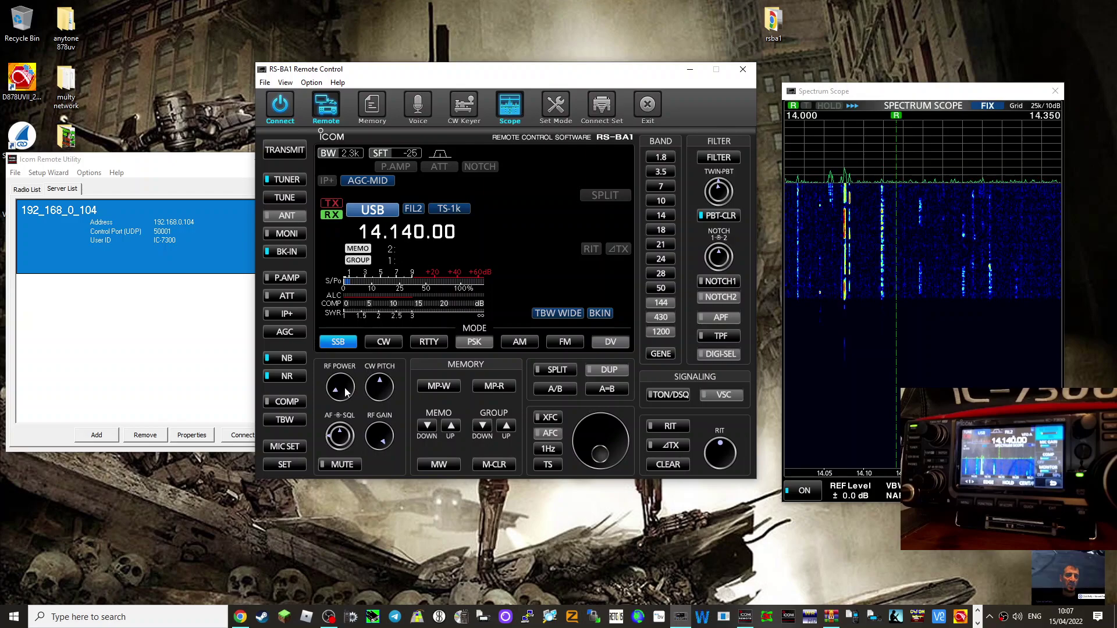
scroll(344, 393, "up", 3)
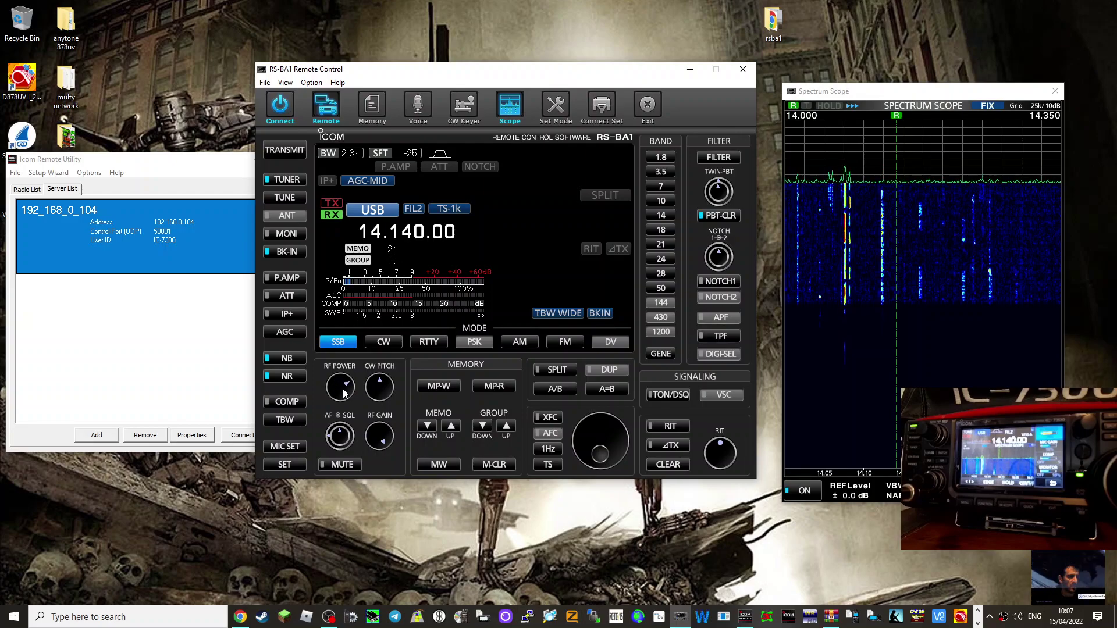
scroll(344, 393, "down", 4)
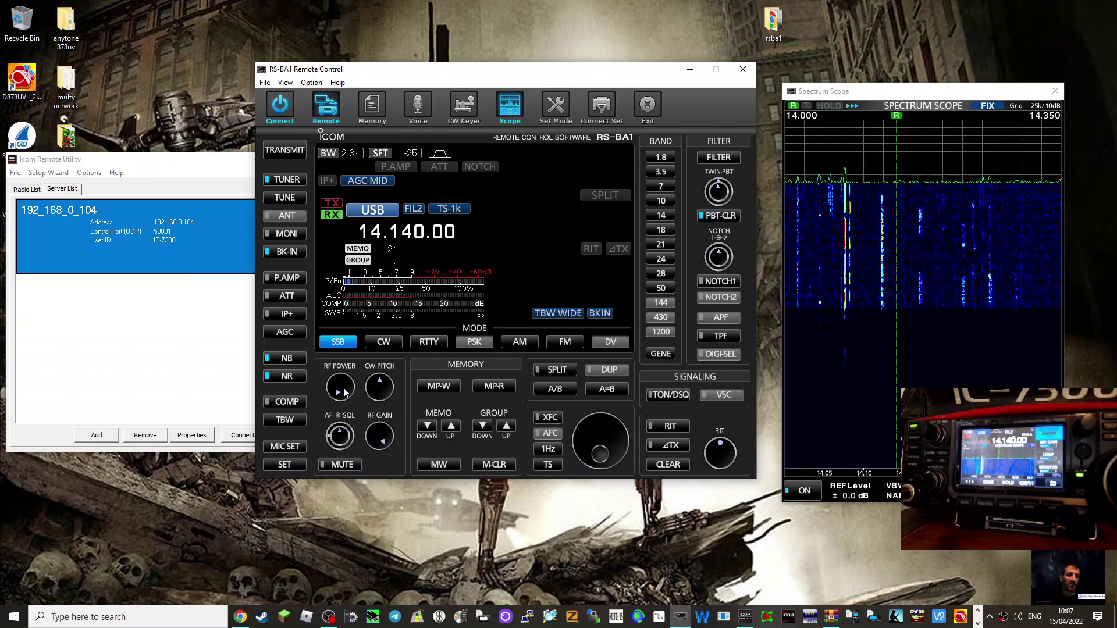
- Swap repeatedly between VFO A and VFO B, ending on the original VFO at 14.140.00
left_click(554, 394)
left_click(554, 394)
left_click(554, 393)
left_click(553, 393)
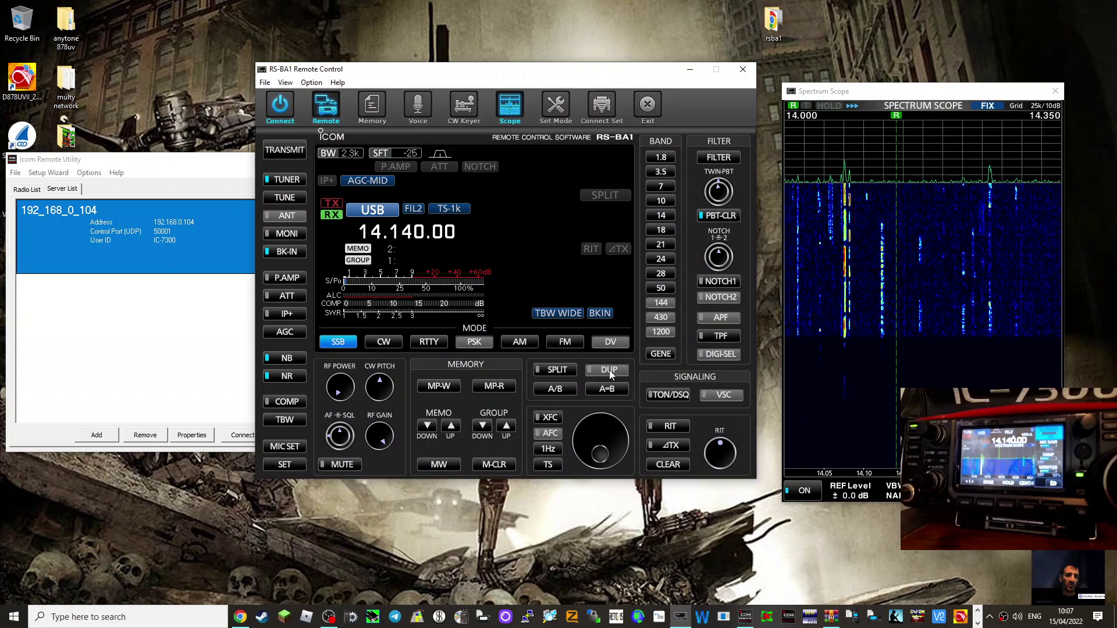
- Toggle split operation, leaving it on with 14.100.00 as the transmit frequency, and move the Spectrum Scope against the radio controls window
left_click(556, 370)
left_click(557, 370)
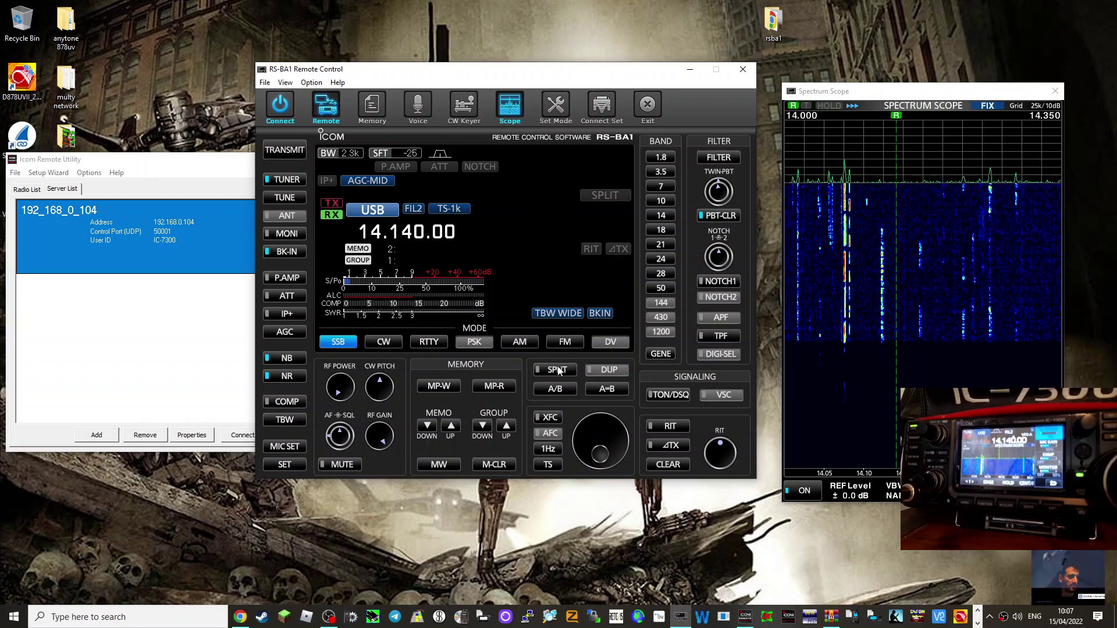
left_click(556, 370)
left_click(557, 370)
left_click(557, 370)
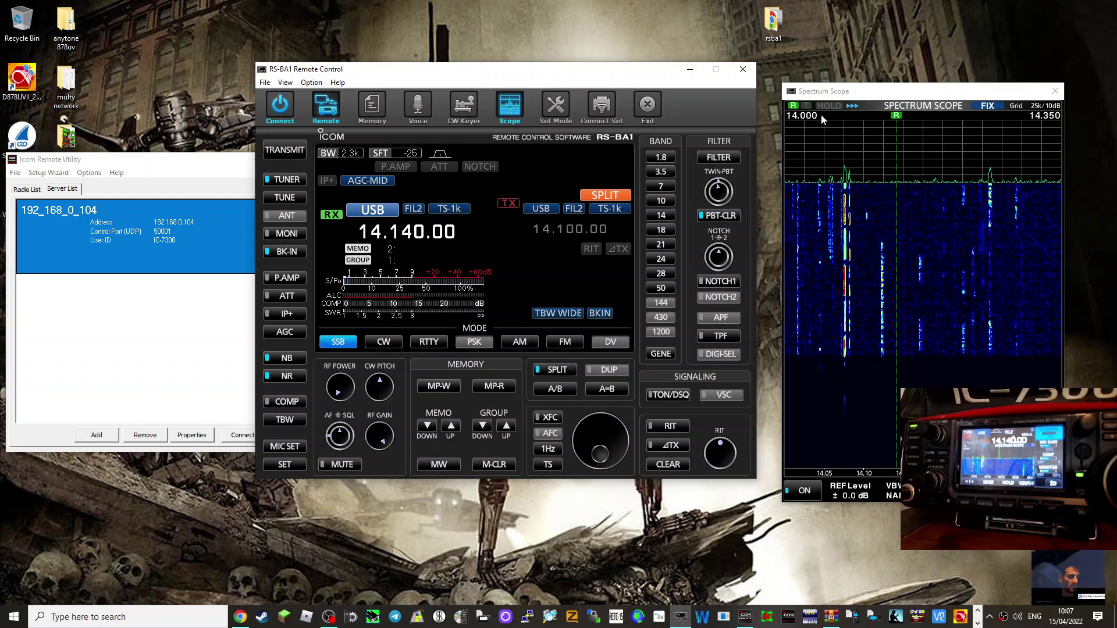
left_click_drag(890, 92, 866, 73)
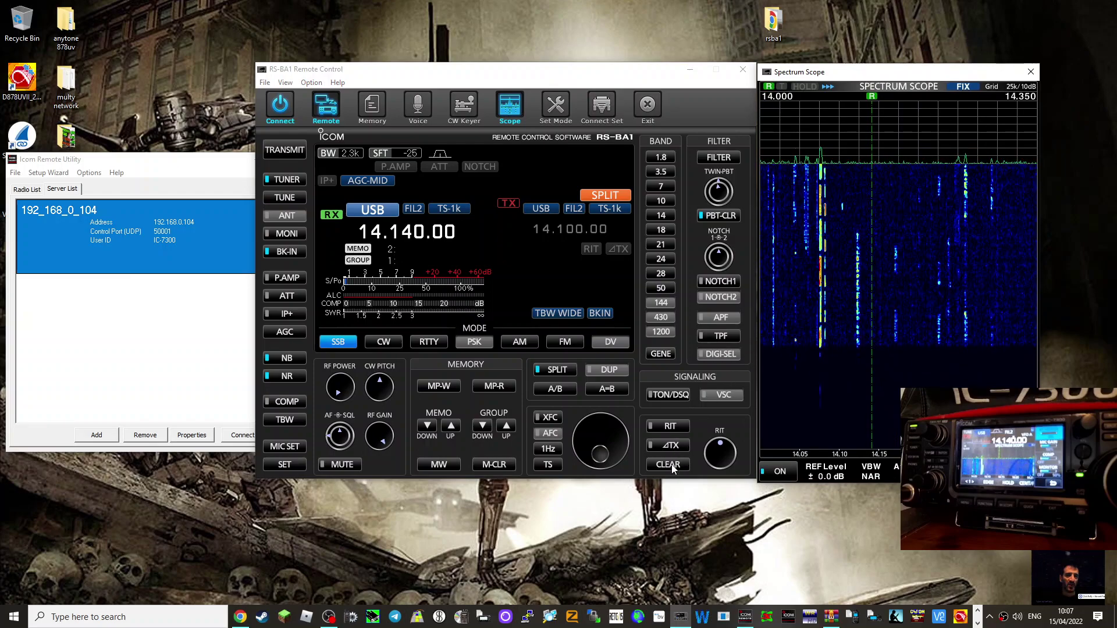
- Try the RIT function and its offset adjustment up and down, leaving RIT off
left_click(671, 429)
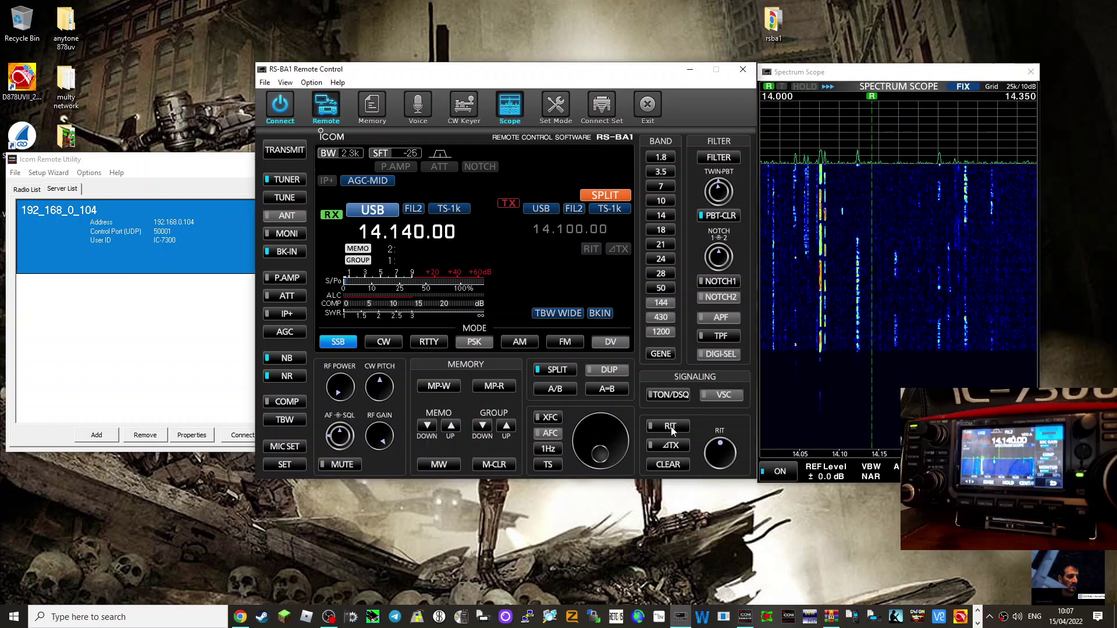
scroll(721, 455, "up", 4)
scroll(721, 455, "down", 5)
left_click(667, 426)
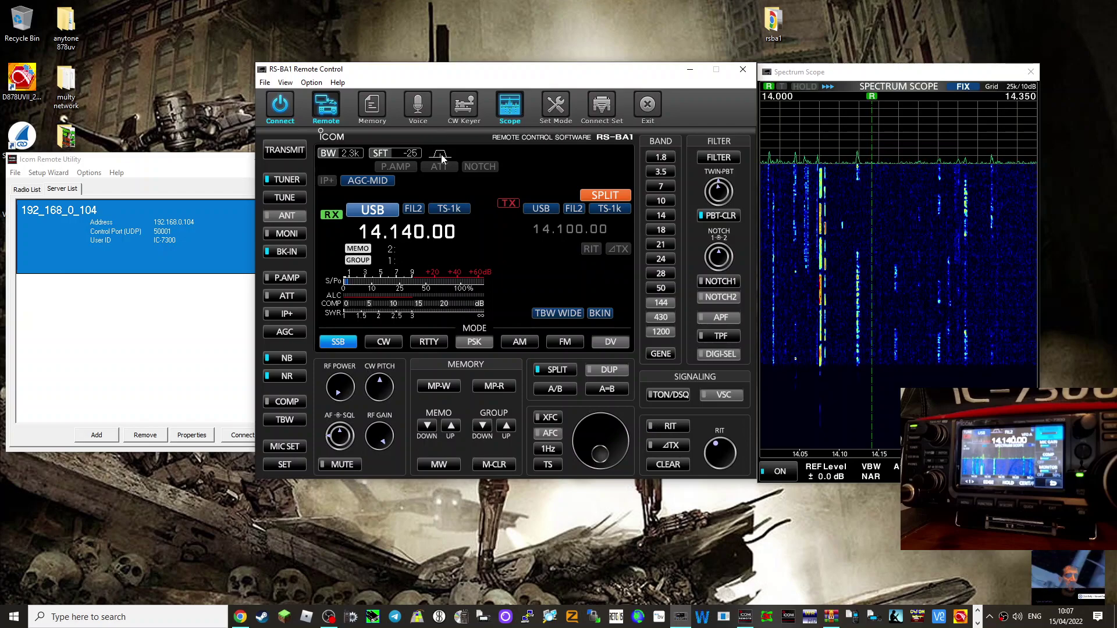
- Try the preamp, 20 dB attenuator and notch settings from the radio display, leaving all of them off
left_click(403, 165)
left_click(413, 168)
left_click(442, 168)
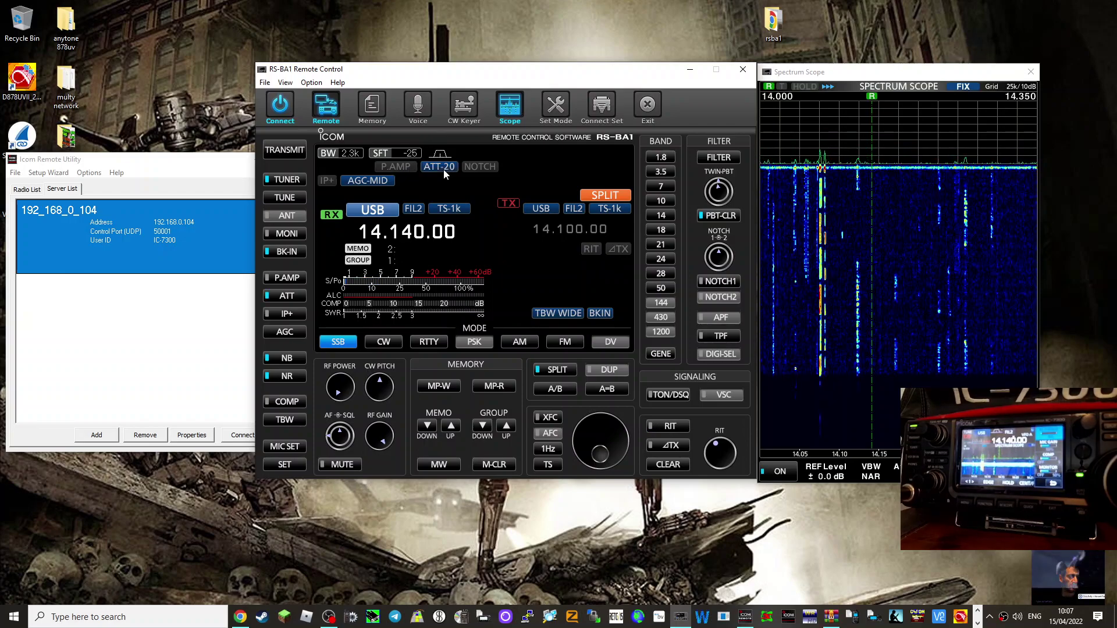
left_click(494, 166)
left_click(492, 166)
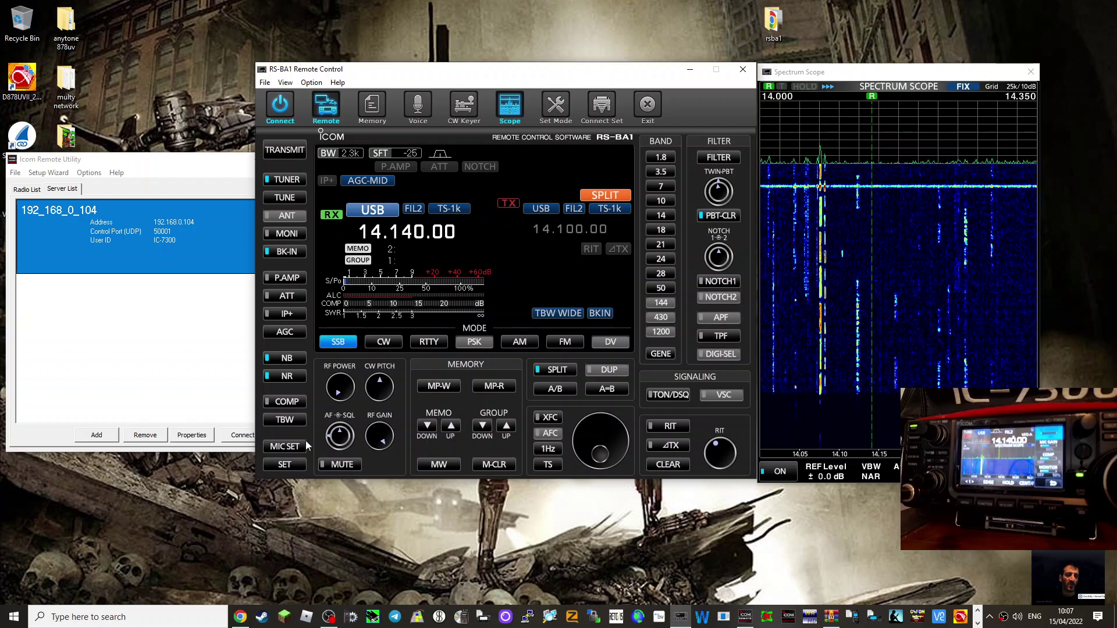
- Set the AGC to FAST, and toggle IP+ on and off again
left_click(283, 333)
left_click(288, 316)
left_click(287, 316)
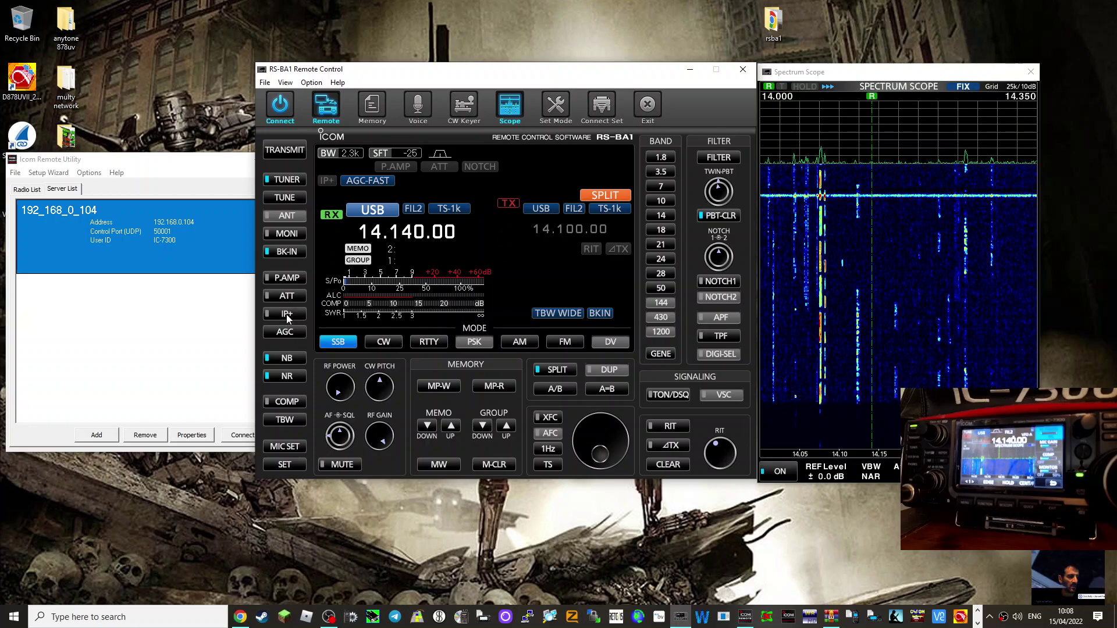
- Open the microphone settings to view the MOD Select source and MOD level, and close them without changes
left_click(292, 451)
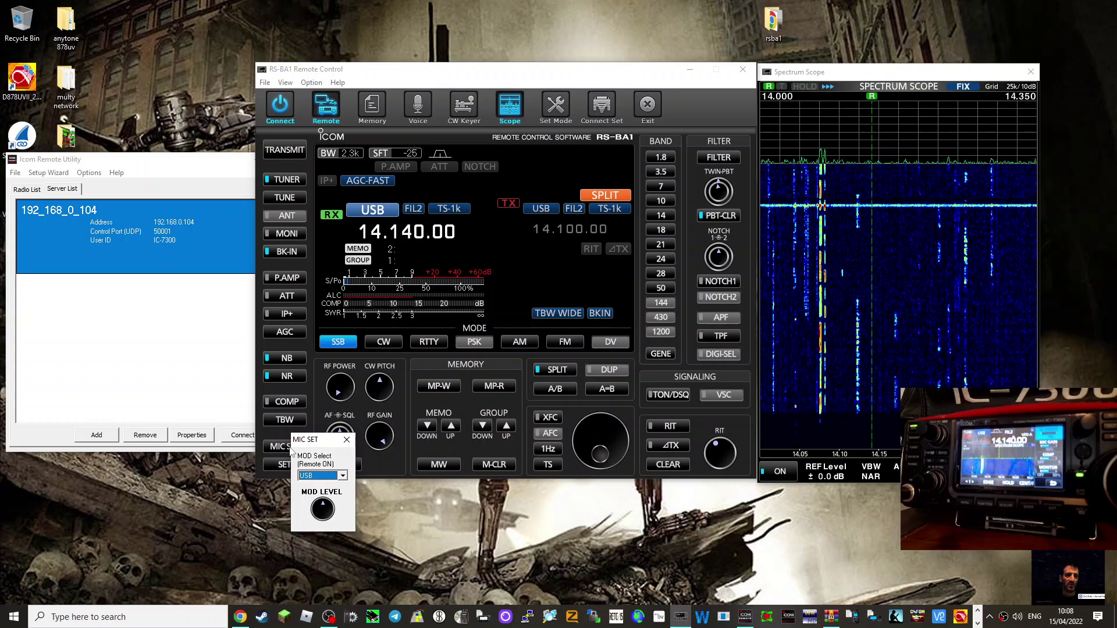
left_click(343, 476)
left_click(346, 481)
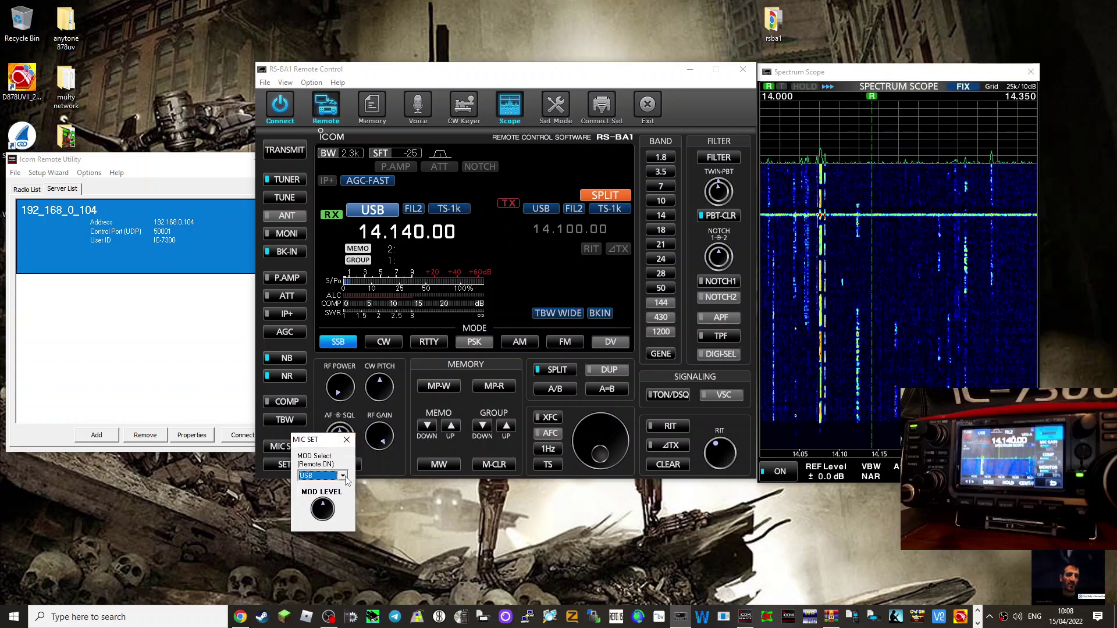
left_click(348, 440)
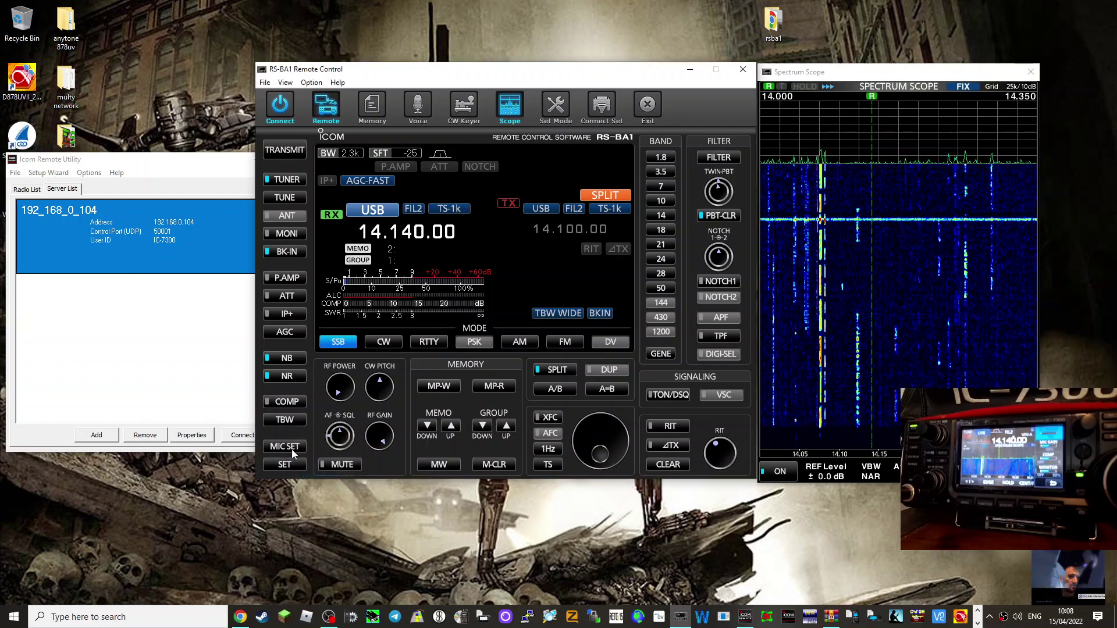
- Open the SET window to view the RX and TX tone, SSB TBW and drive gain settings, and close it again
left_click(284, 465)
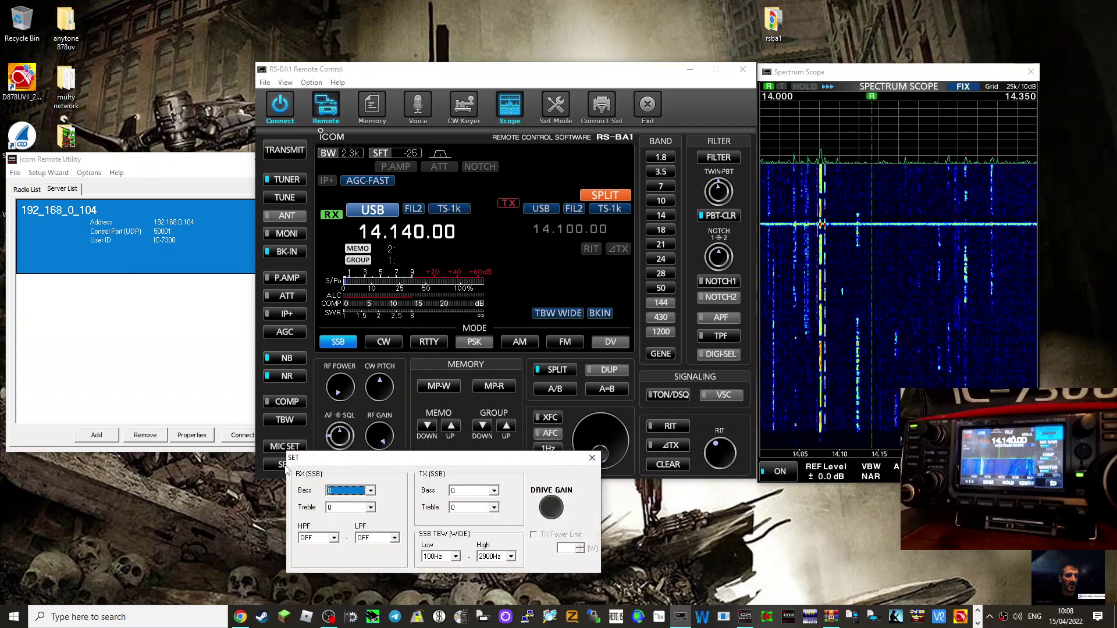
left_click_drag(429, 459, 403, 445)
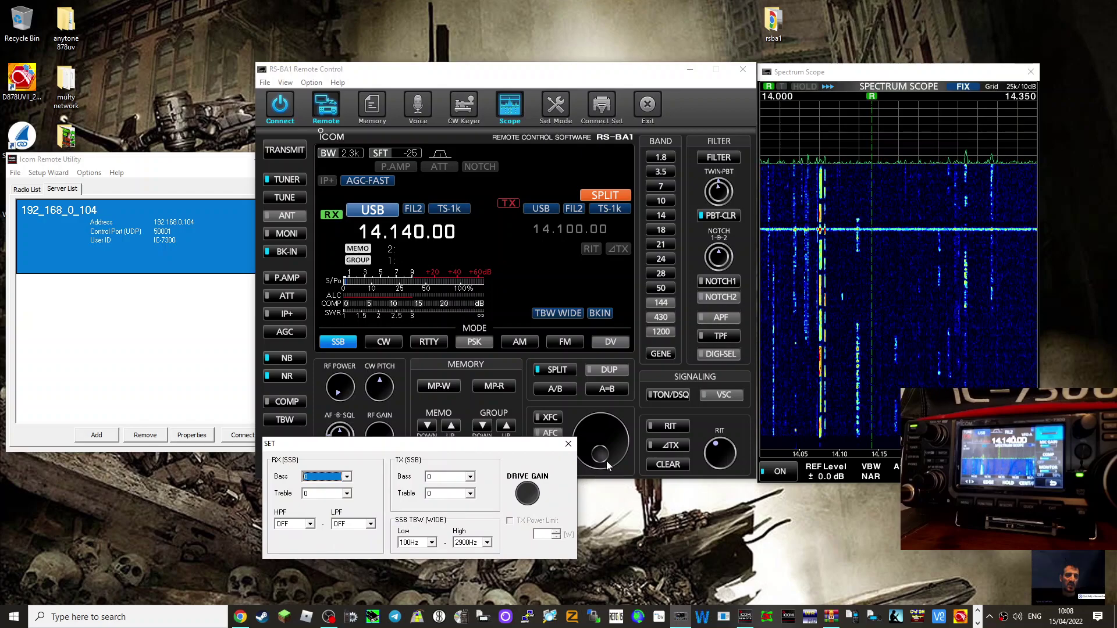
left_click(570, 446)
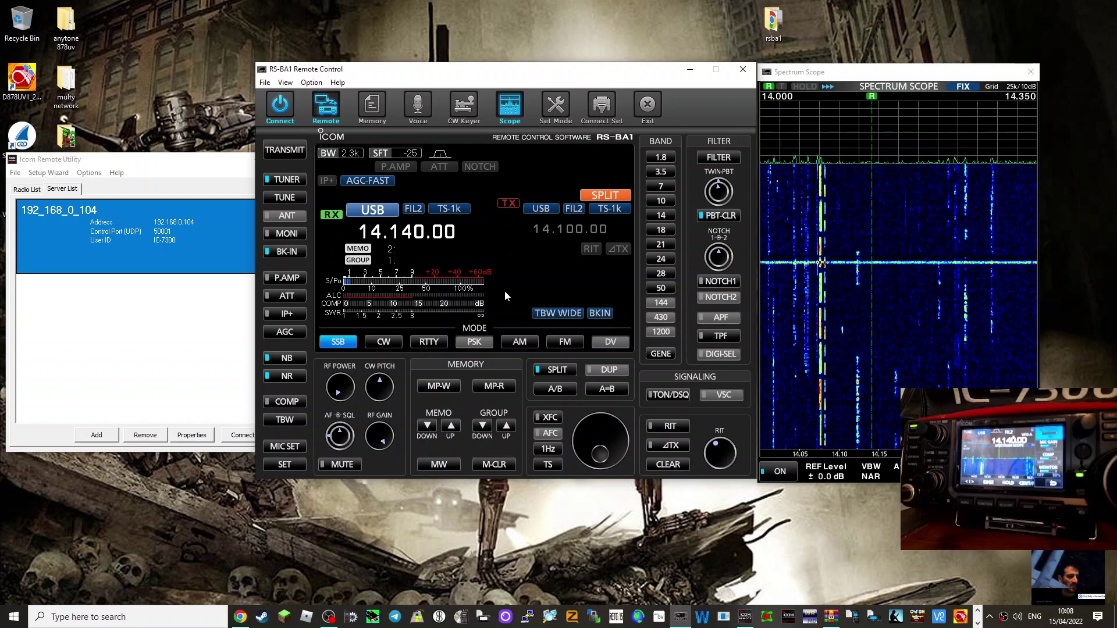
- Switch the first notch filter on to manual notch and back off
left_click(718, 285)
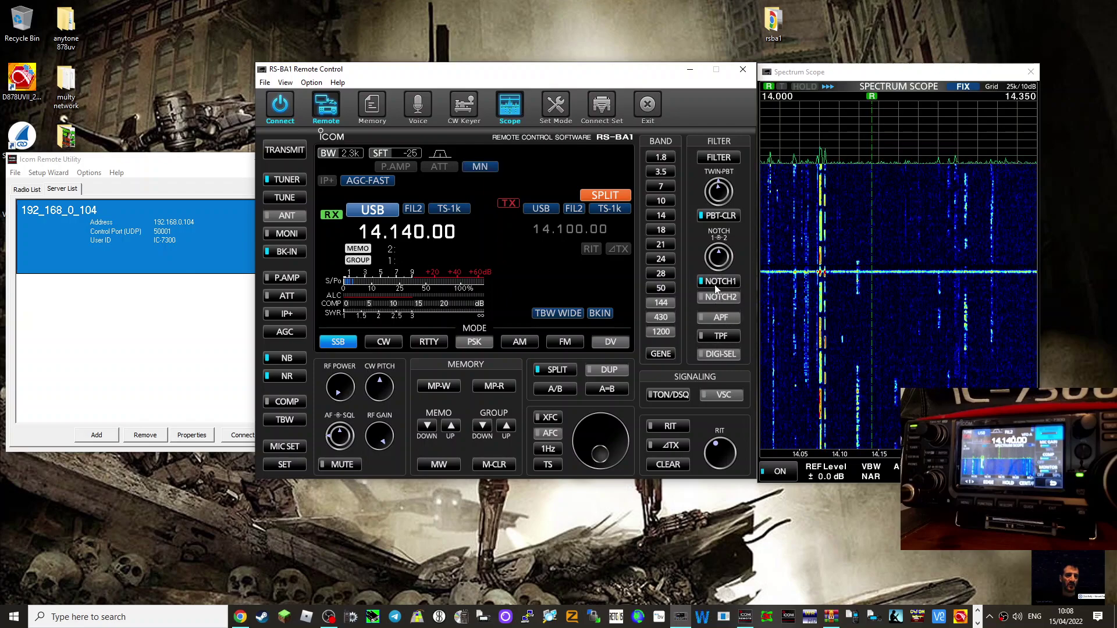
left_click(718, 283)
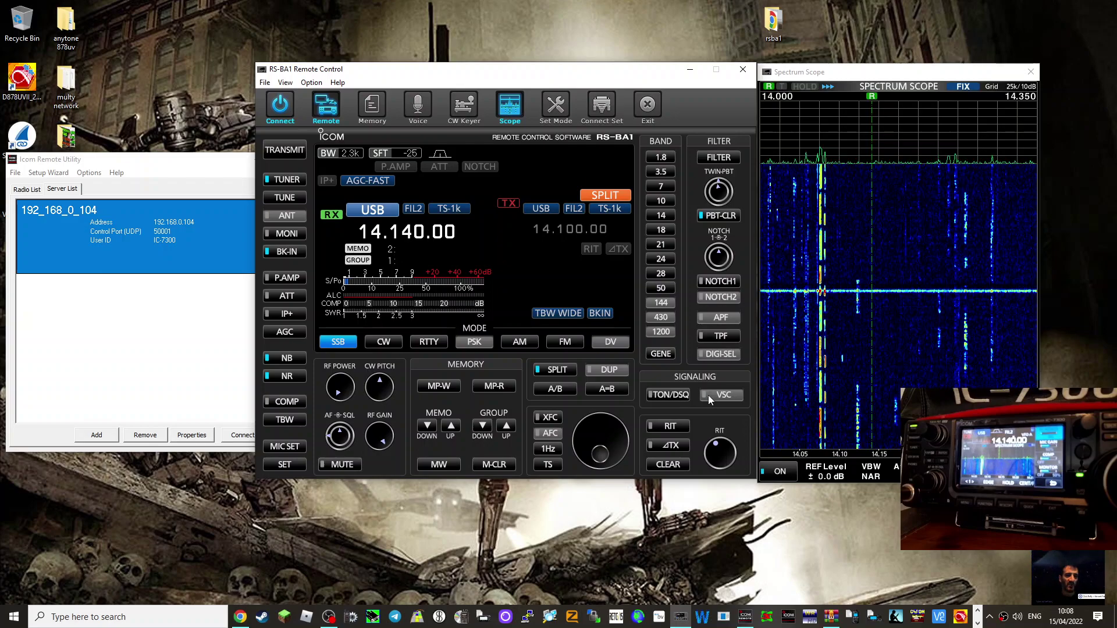
- Toggle the quick tuning step and the 1 Hz frequency resolution, returning to the 10 Hz display
left_click(549, 463)
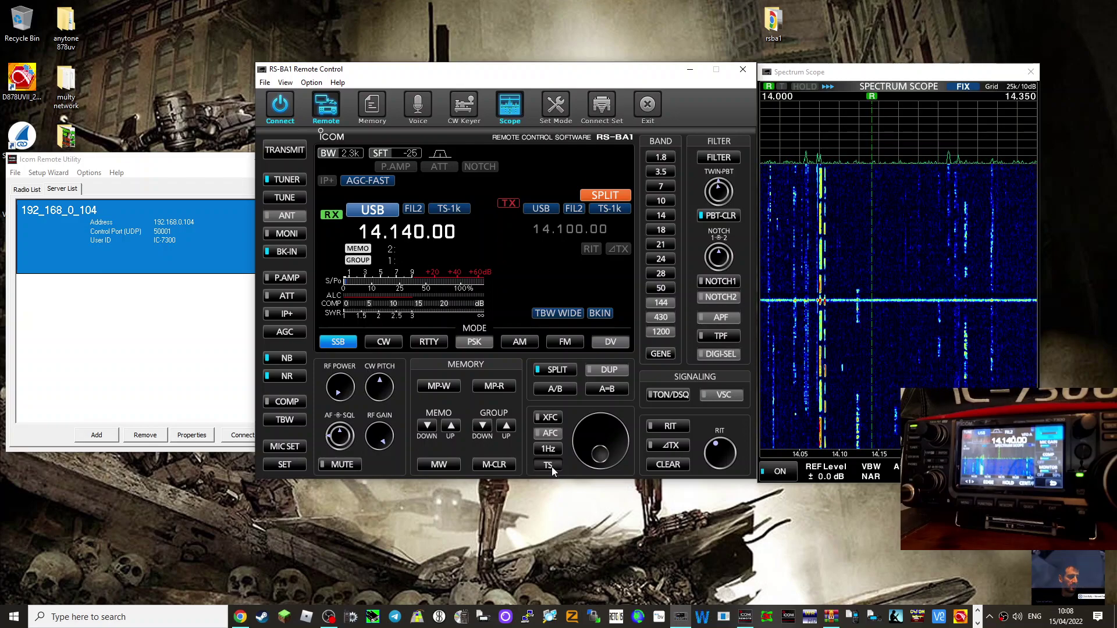
left_click(549, 465)
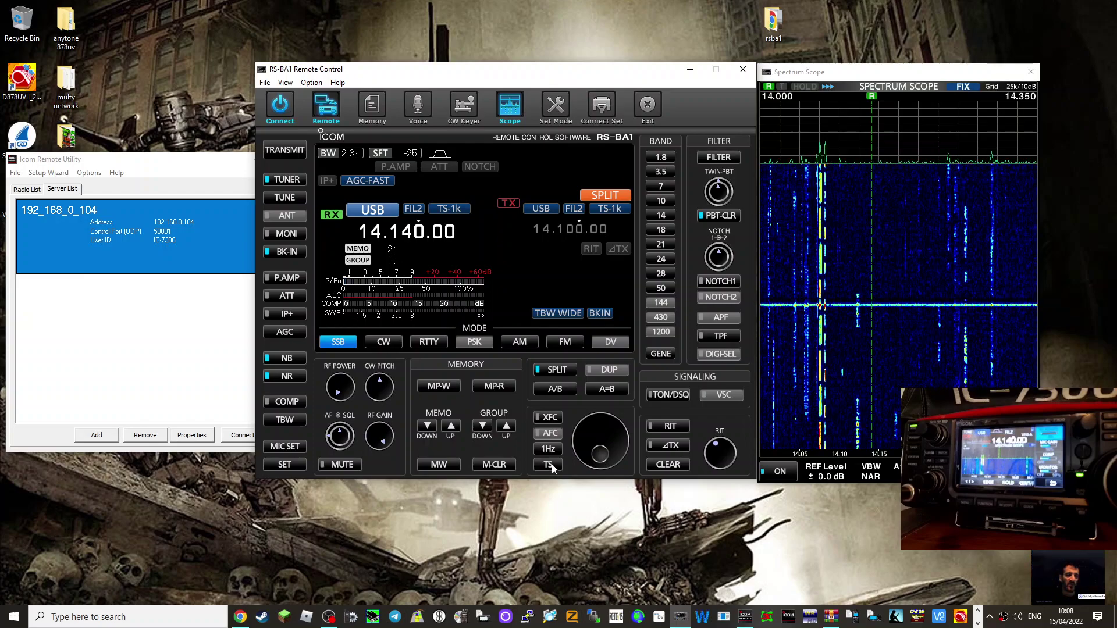
left_click(550, 450)
left_click(550, 449)
left_click(550, 449)
left_click(550, 449)
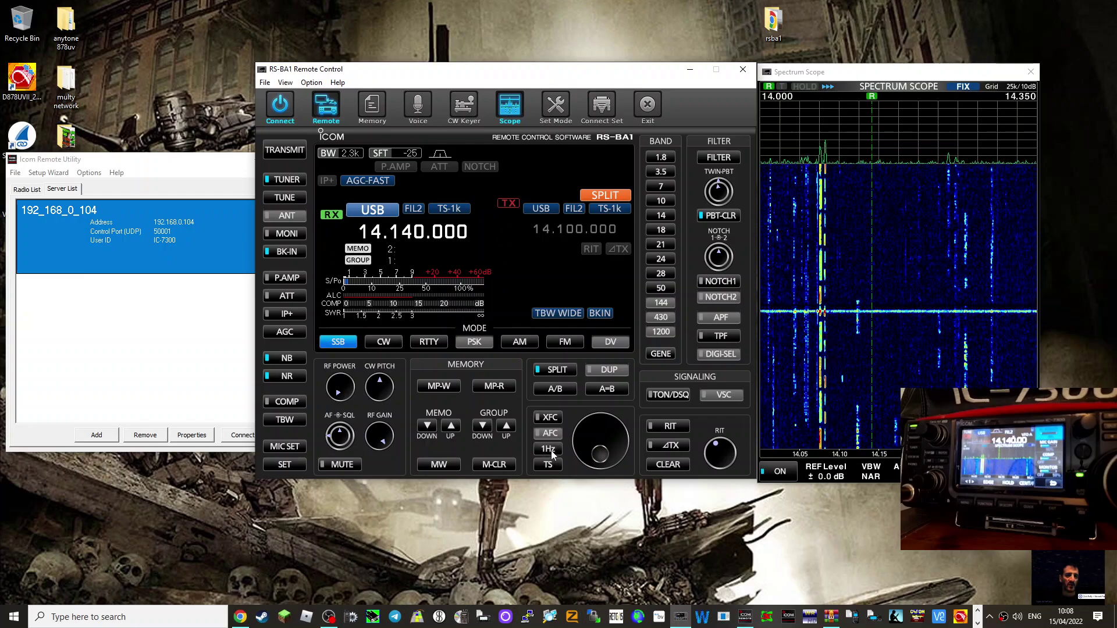
- Toggle the XFC function repeatedly to monitor the 14.100.00 transmit frequency, leaving it off
left_click(548, 417)
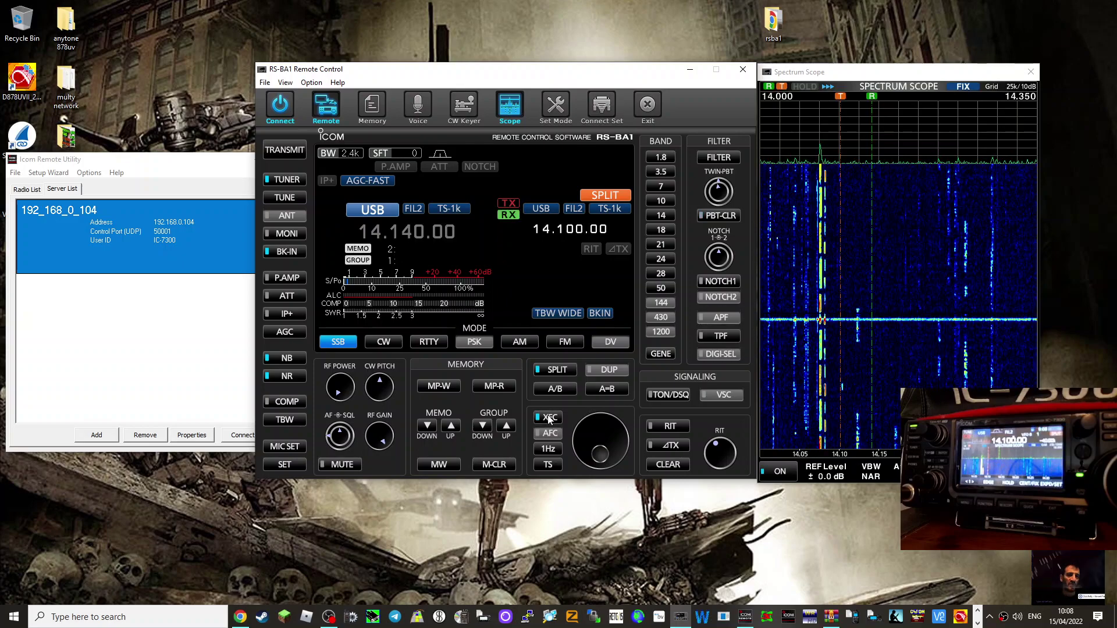
left_click(548, 418)
left_click(549, 418)
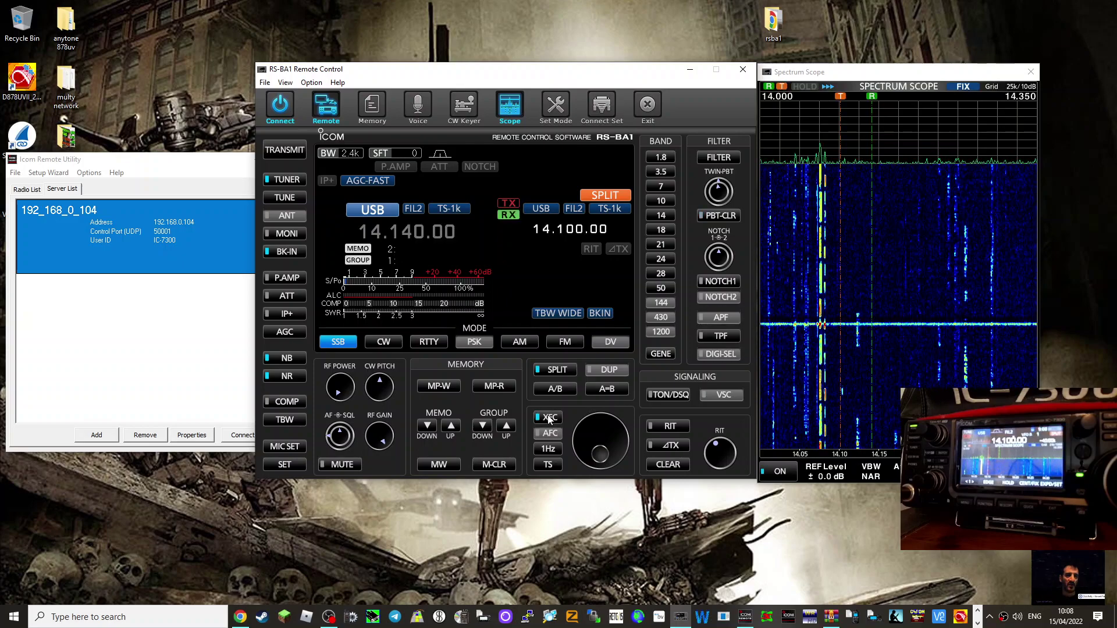
left_click(549, 418)
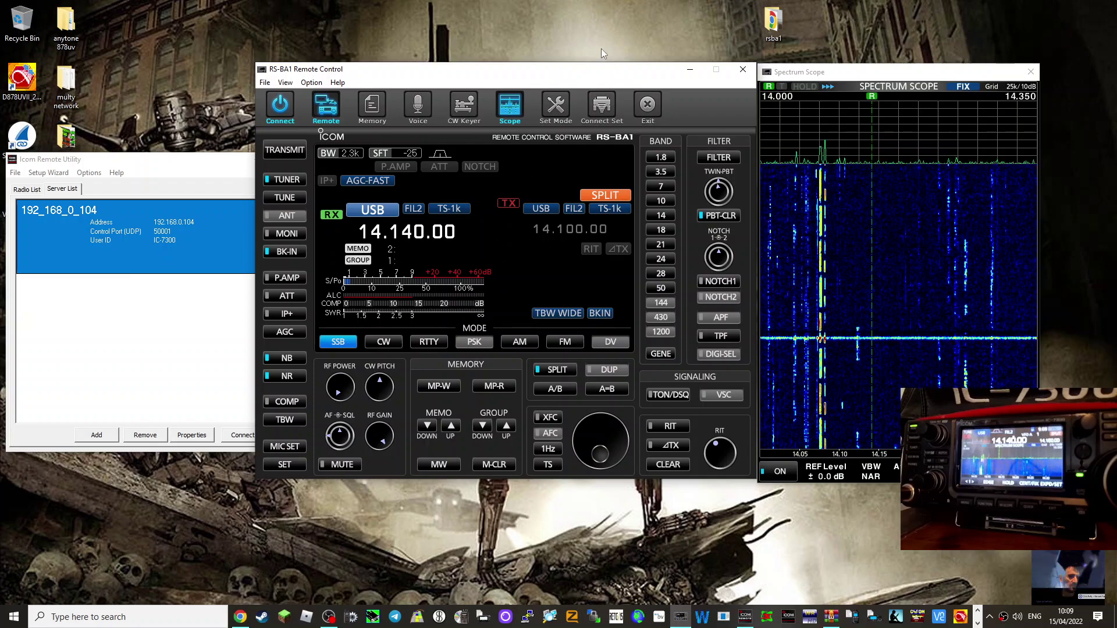
- Reposition the radio controls window and the Spectrum Scope so that they sit close together side by side
left_click_drag(602, 72, 585, 68)
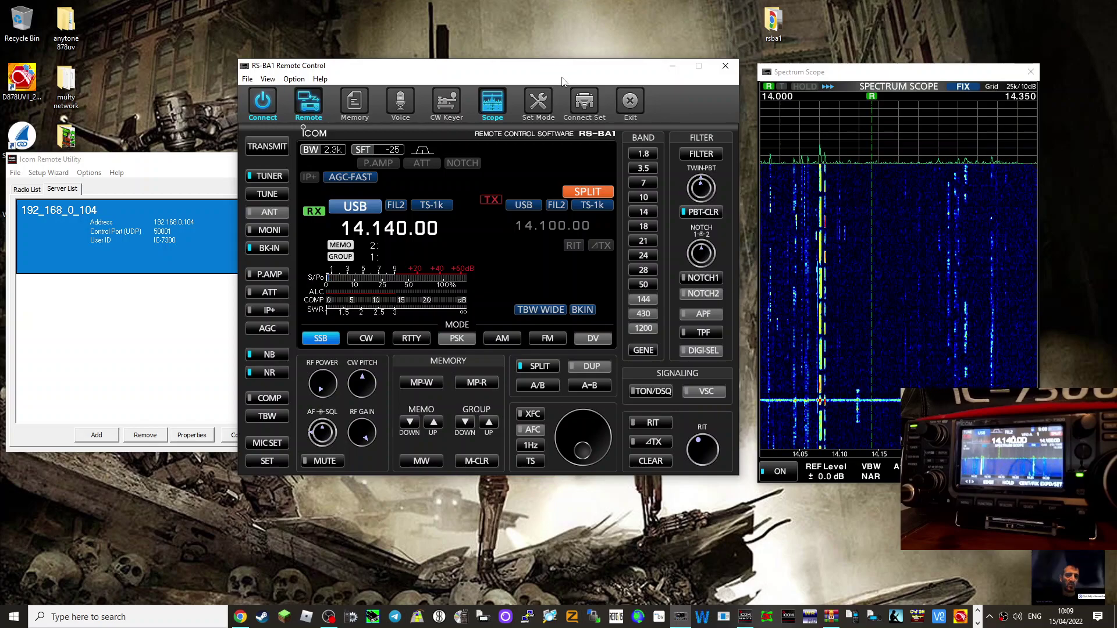
left_click_drag(834, 68, 822, 65)
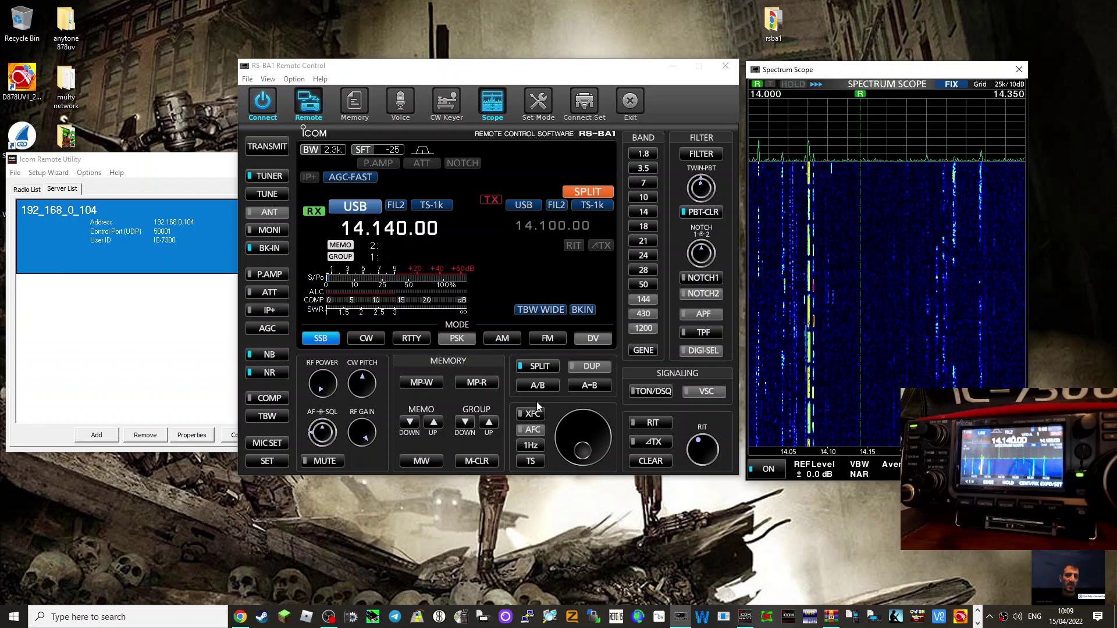
mouse_move(622, 69)
left_mouse_down()
mouse_move(577, 69)
mouse_move(632, 70)
mouse_move(621, 67)
left_mouse_up()
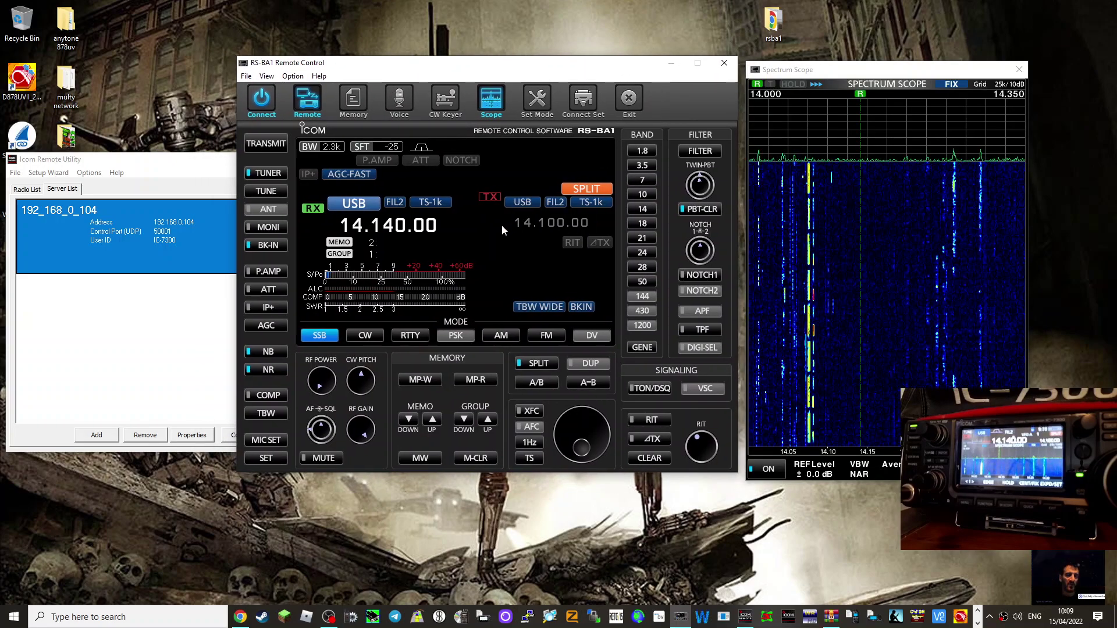